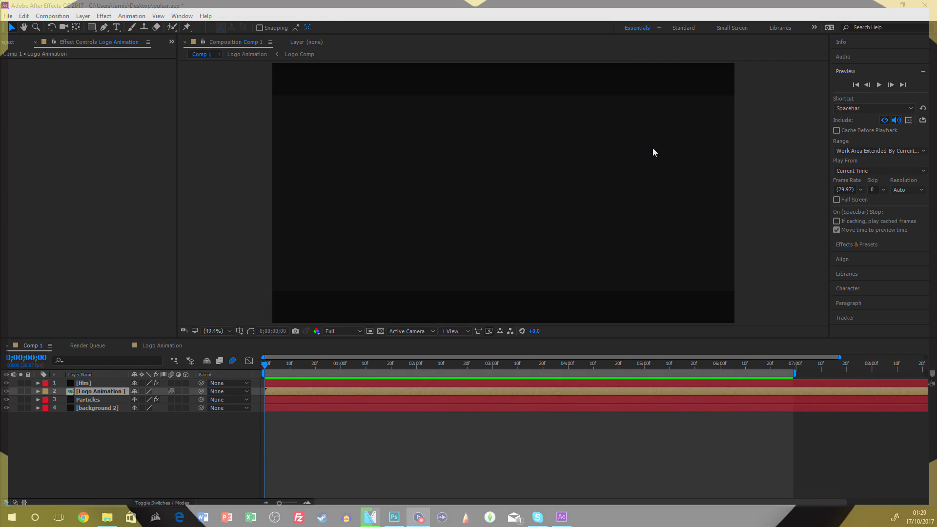
# - Play the Comp 1 fire-ring logo intro preview from the Preview panel
pyautogui.click(879, 85)
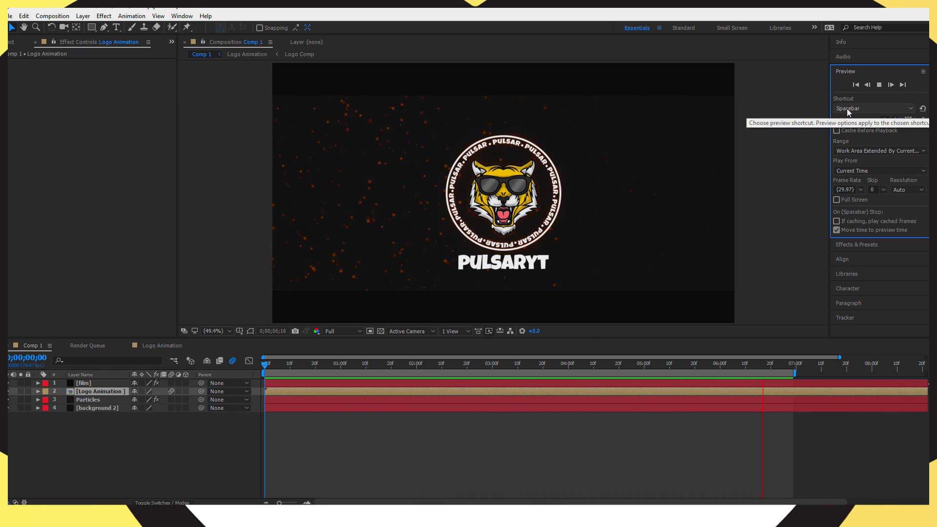
# - Stop, replay, then stop the preview near 6;07 on the finished tiger logo and PULSARYT title
pyautogui.click(881, 85)
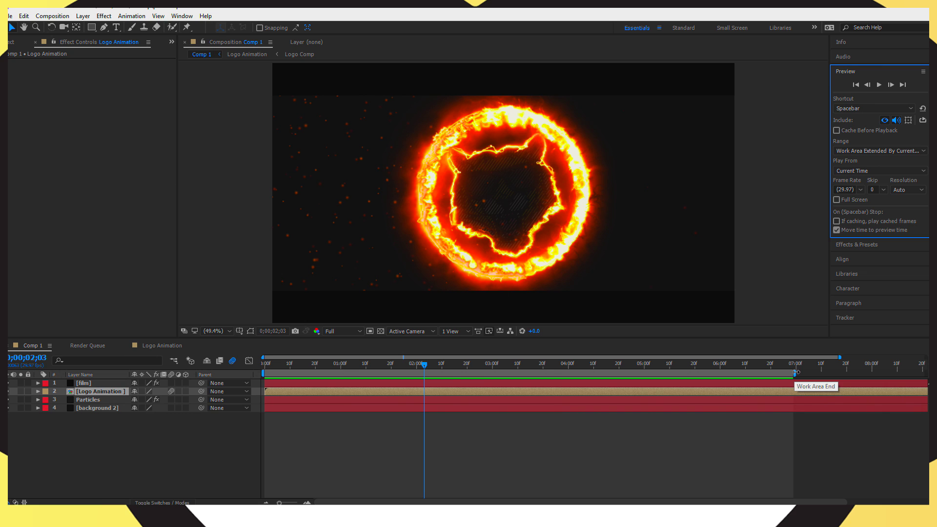
pyautogui.click(879, 85)
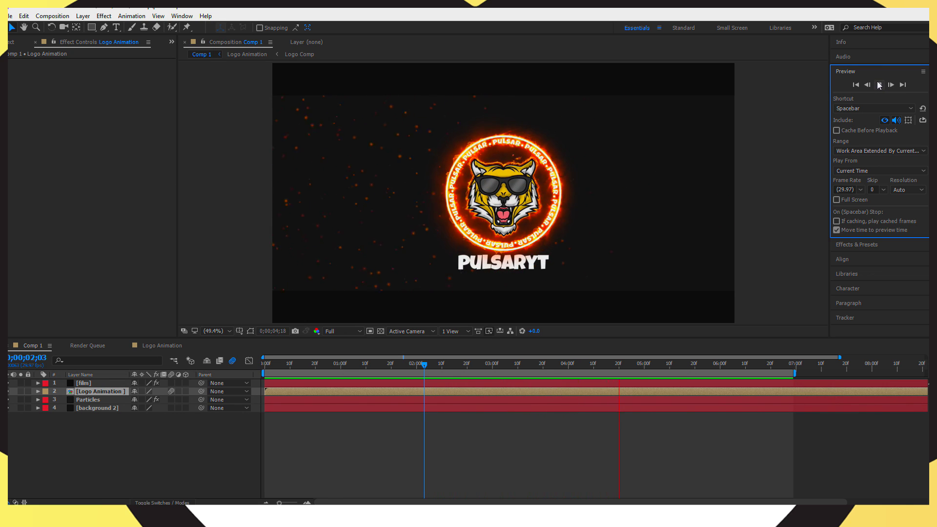
pyautogui.press('space')
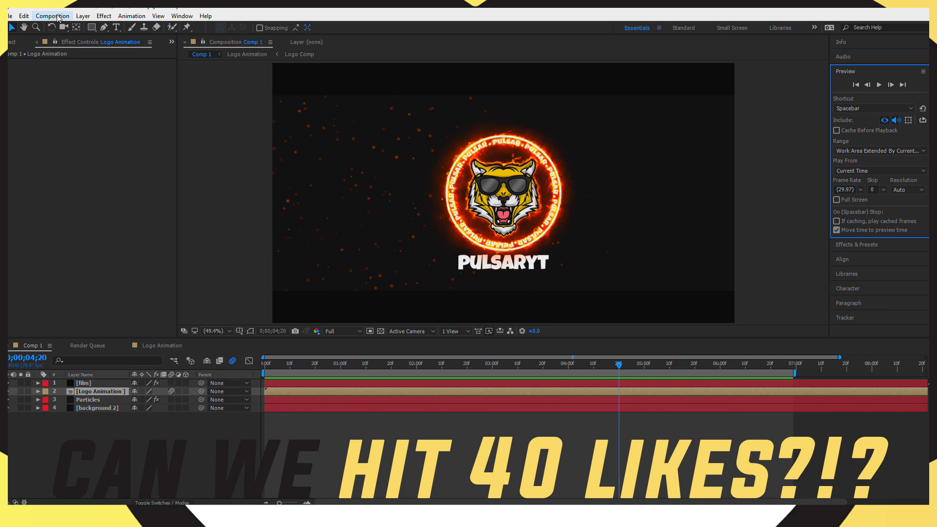
# - Add Comp 1 to the render queue and delete the earlier finished render item
pyautogui.click(41, 19)
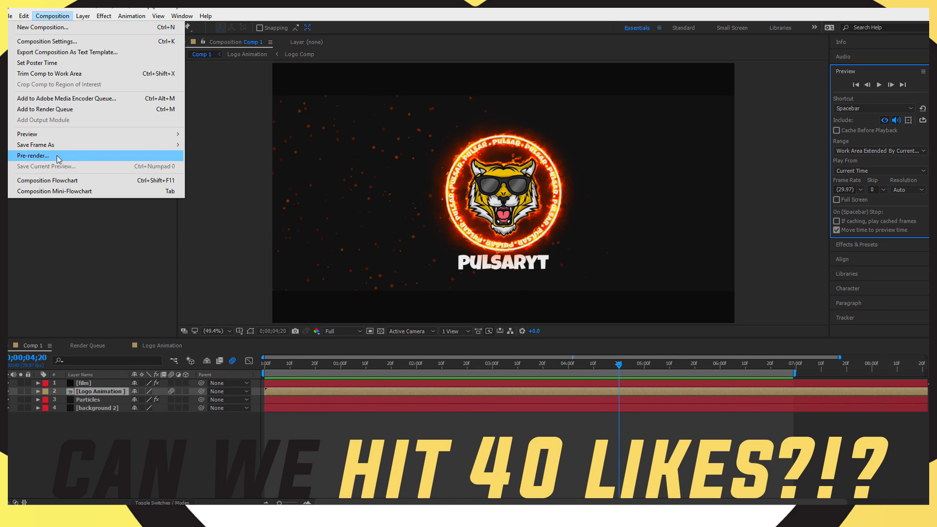
pyautogui.click(50, 109)
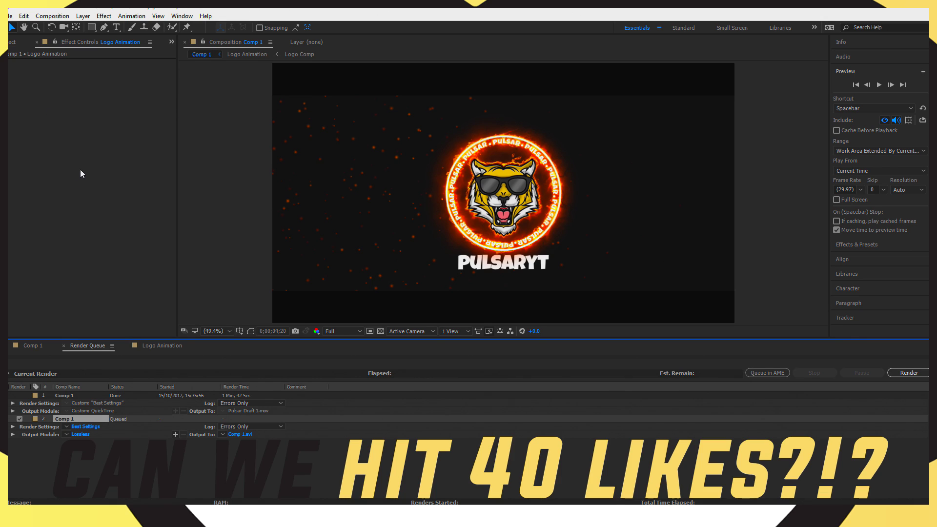
pyautogui.click(98, 394)
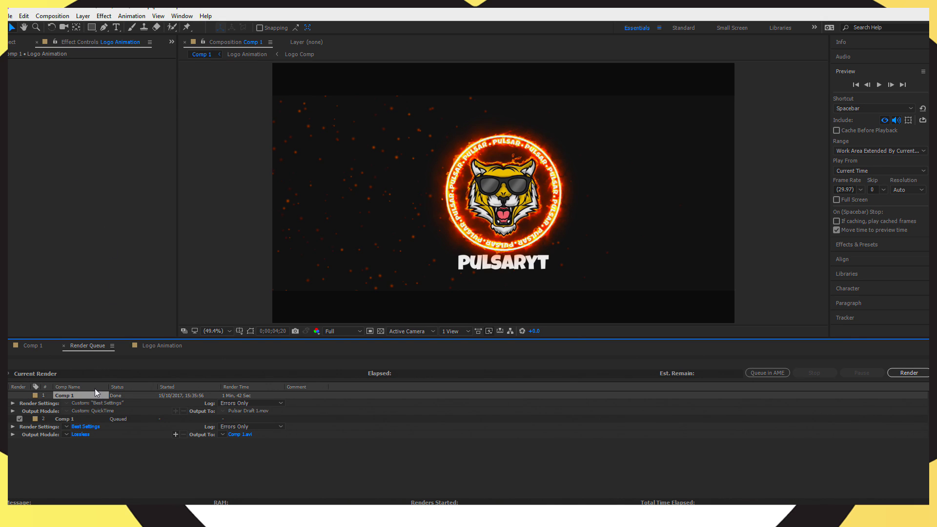
pyautogui.press('Delete')
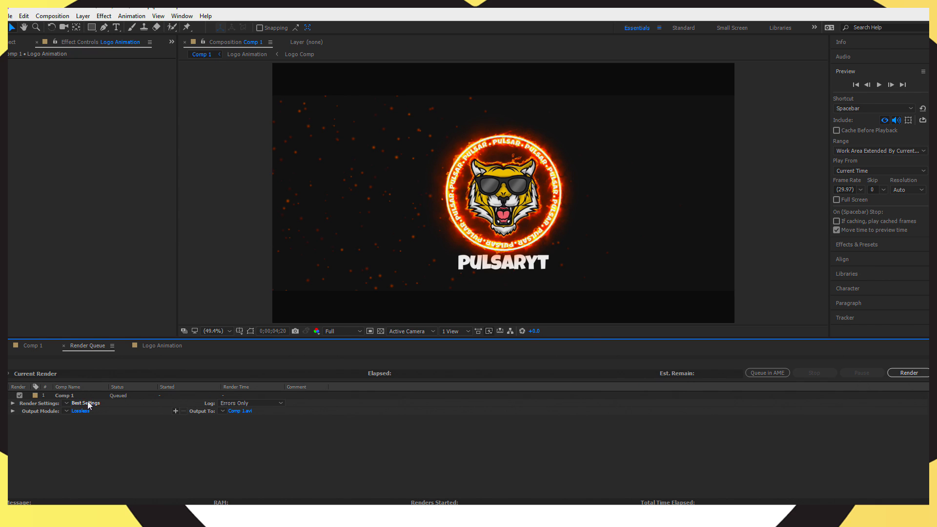
# - Set Comp 1's render settings to 30 fps with a custom time span ending at 0:00:07:00
pyautogui.click(89, 404)
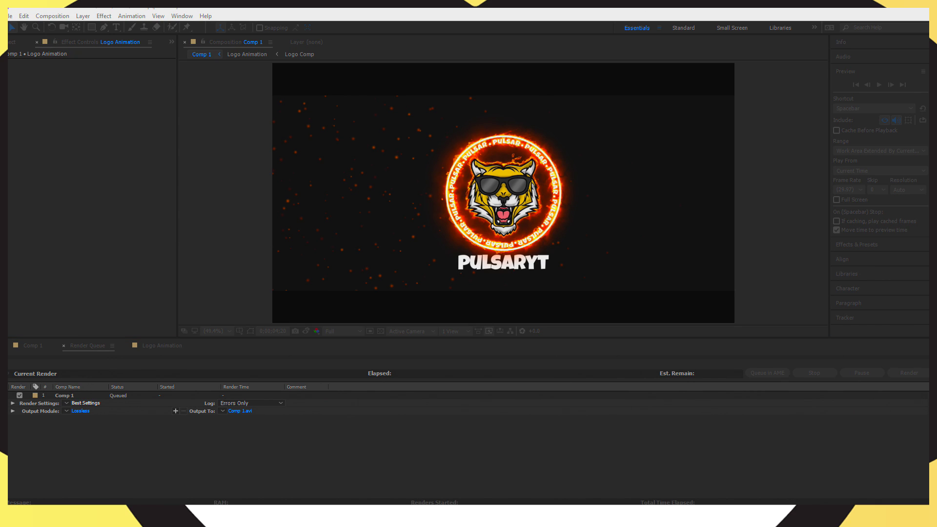
pyautogui.moveTo(473, 95); pyautogui.dragTo(390, 57)
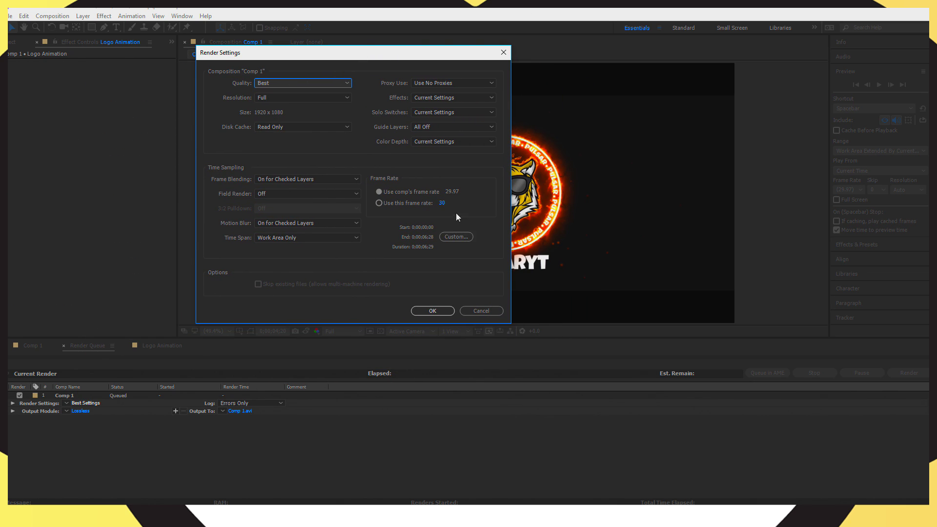
pyautogui.click(378, 204)
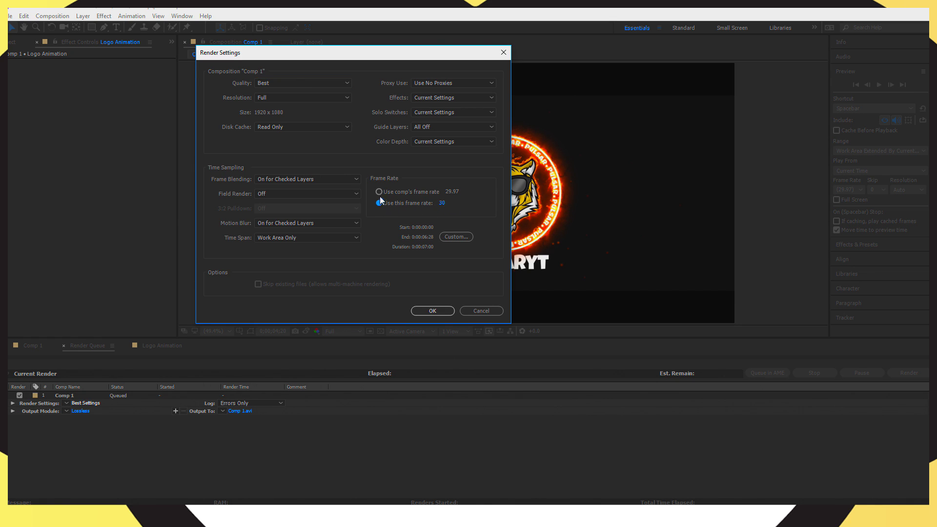
pyautogui.click(450, 238)
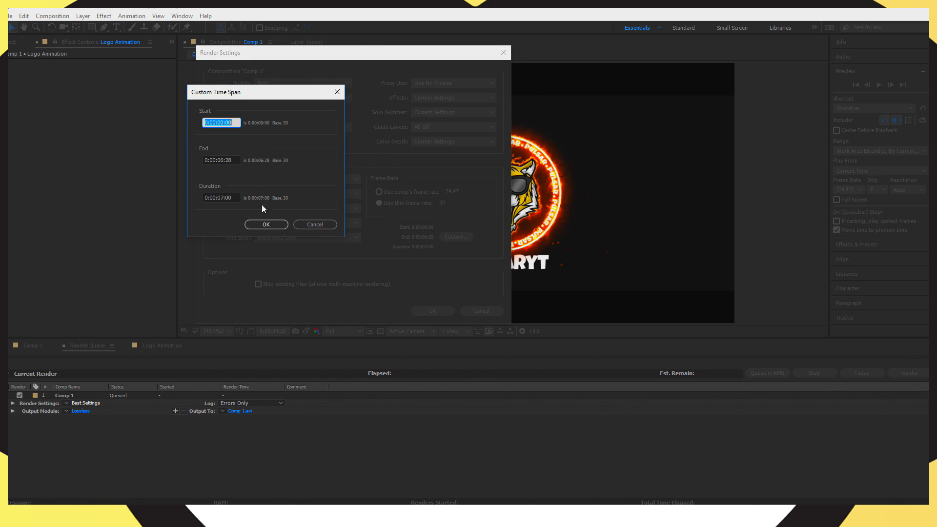
pyautogui.click(224, 160)
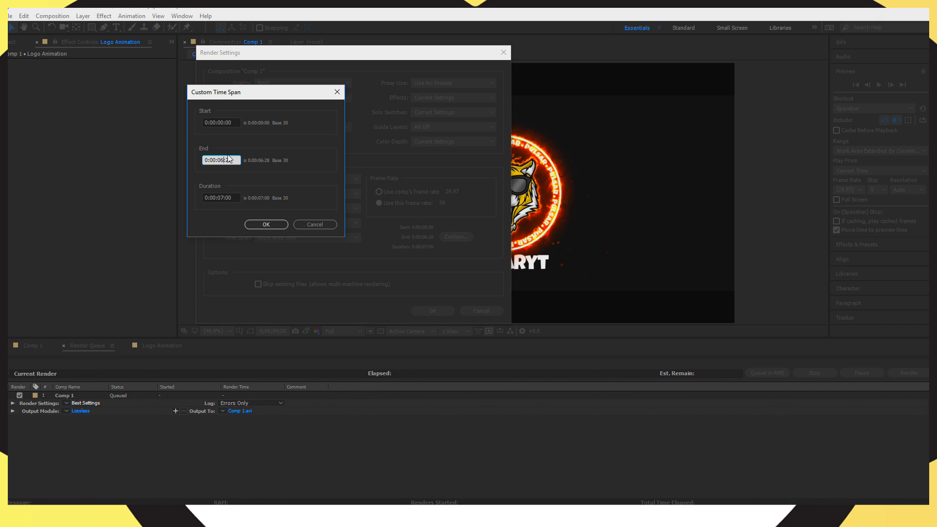
pyautogui.press('BackSpace')
pyautogui.write('7')
pyautogui.press('BackSpace')
pyautogui.press('BackSpace')
pyautogui.click(266, 224)
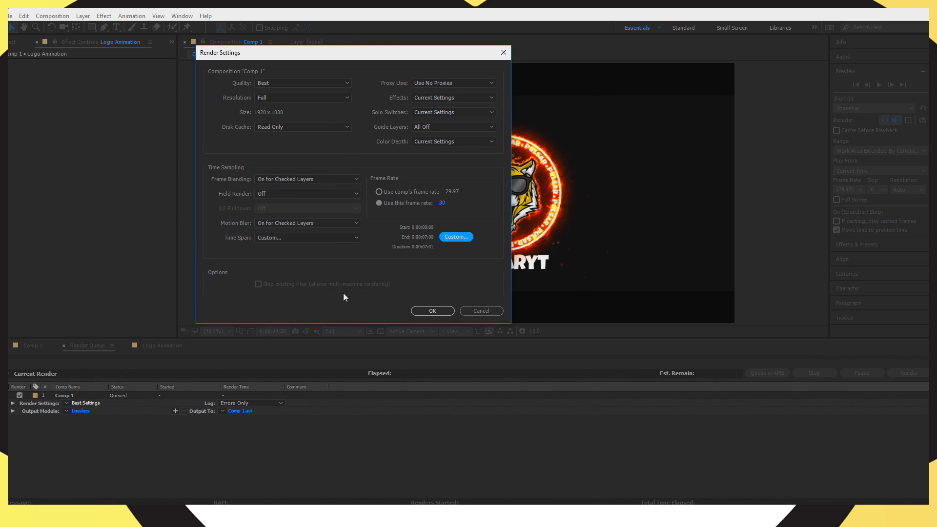
# - Set the output module to QuickTime format with the H.264 video codec at quality 100
pyautogui.click(426, 312)
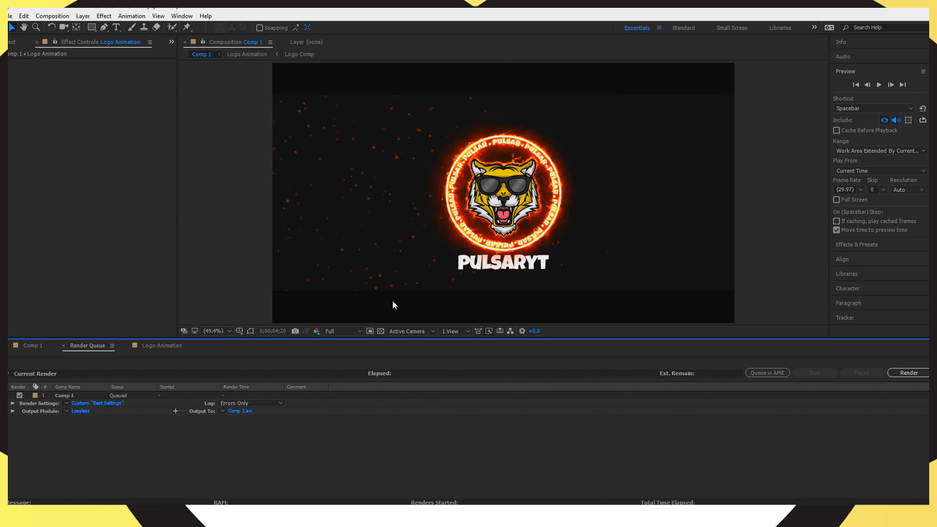
pyautogui.click(81, 411)
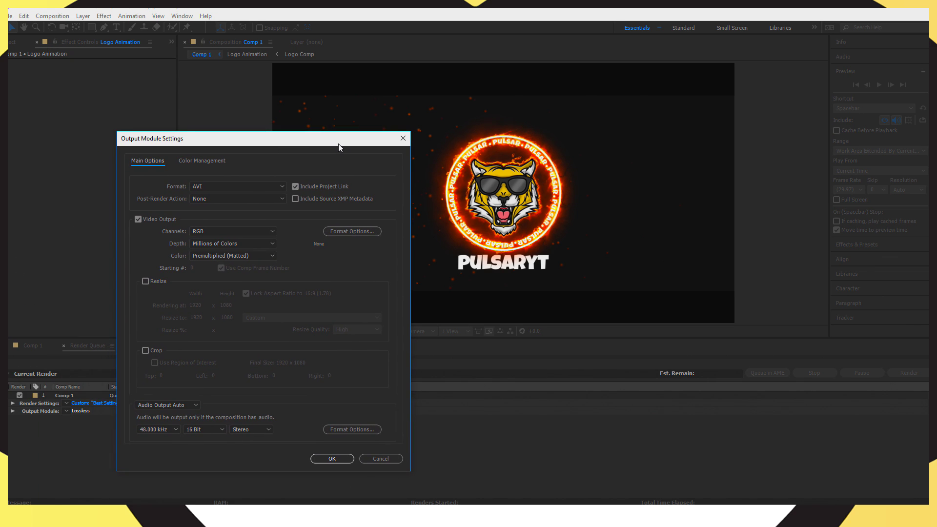
pyautogui.click(262, 189)
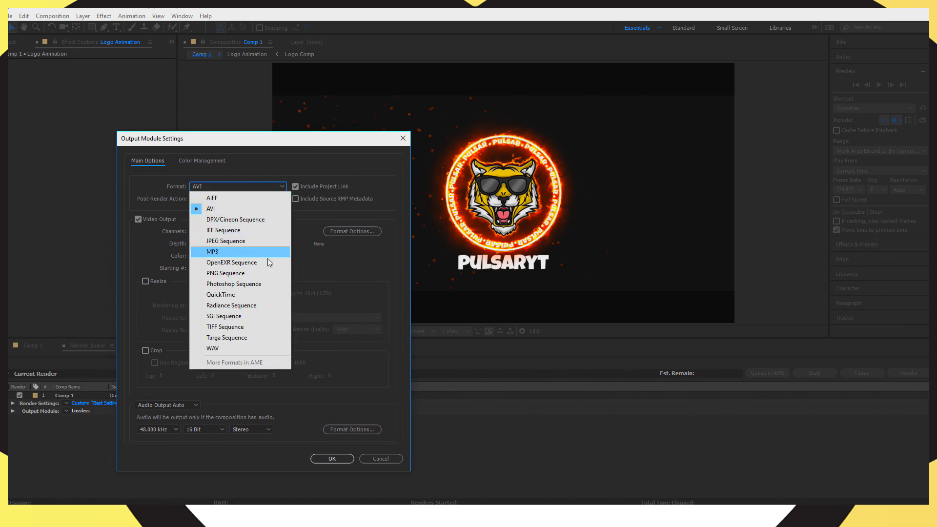
pyautogui.click(243, 294)
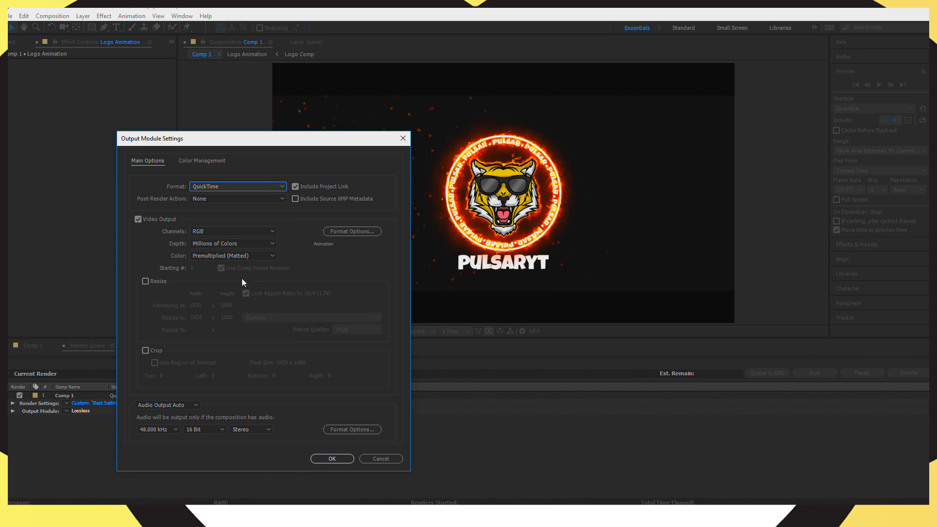
pyautogui.click(341, 230)
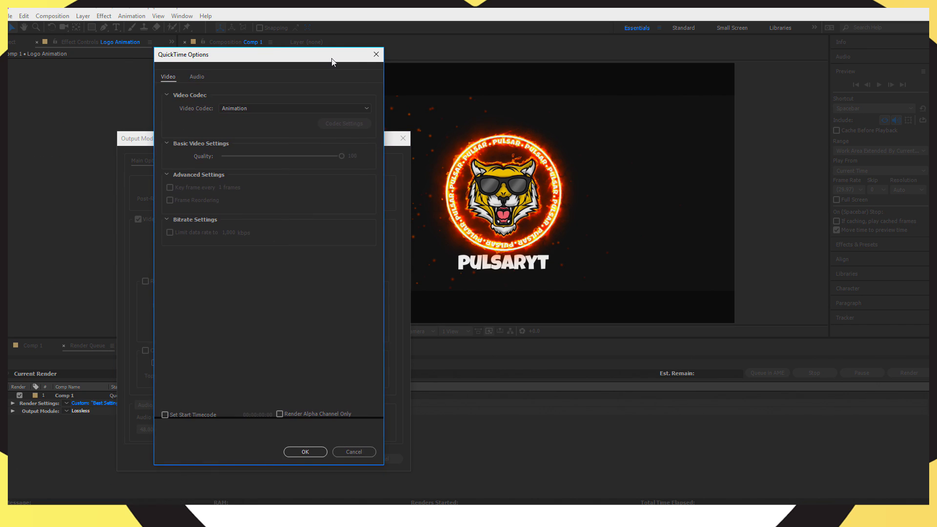
pyautogui.click(246, 110)
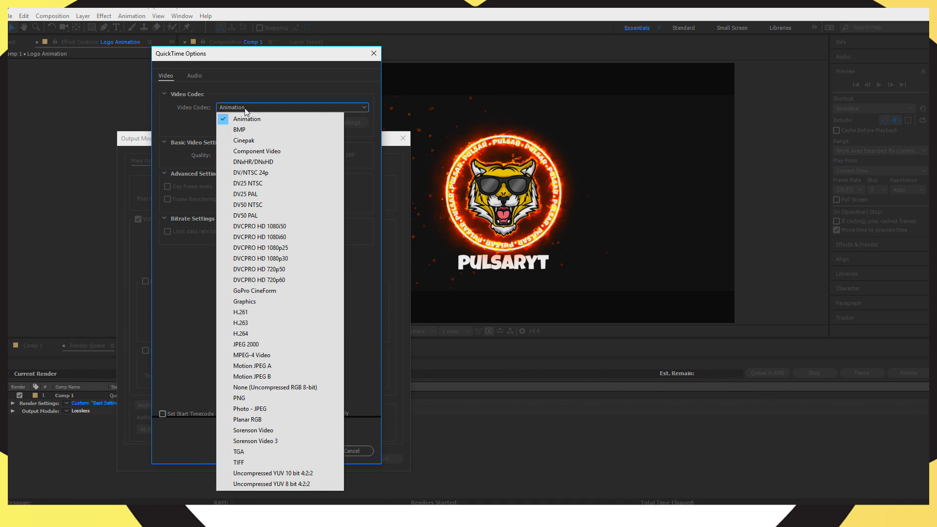
pyautogui.click(258, 336)
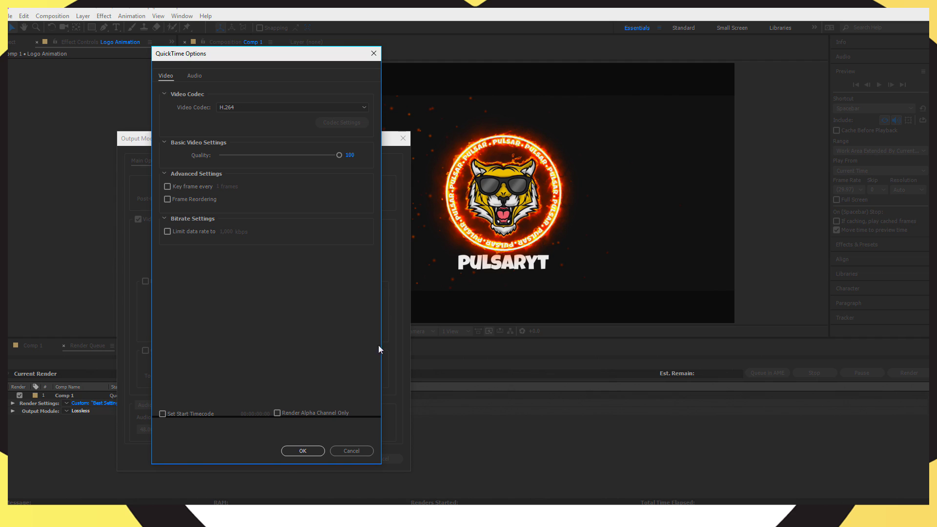
pyautogui.click(303, 451)
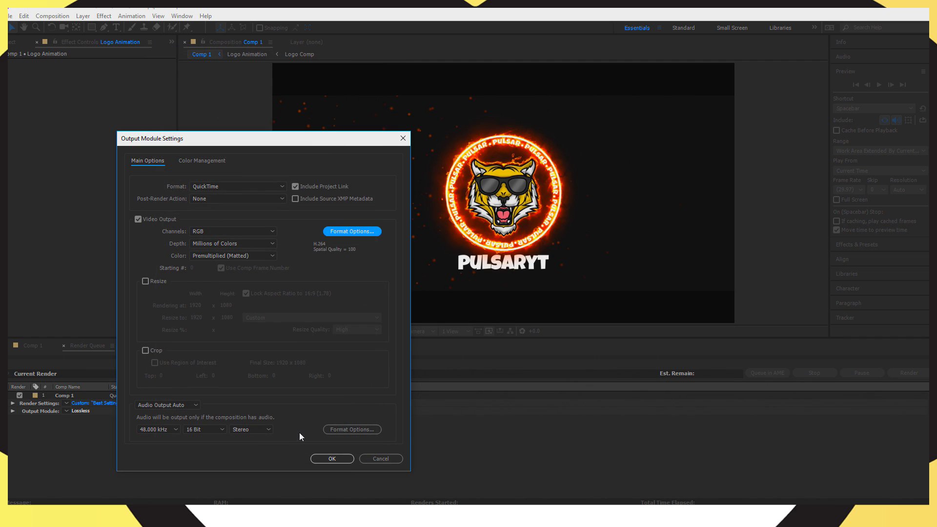
# - Create and open a new Pulsaryt folder on the D: drive for the render output
pyautogui.click(326, 459)
pyautogui.click(236, 411)
pyautogui.scroll(-1, 49, 190)
pyautogui.click(42, 187)
pyautogui.hotkey('ctrl', 'shift', 'n')
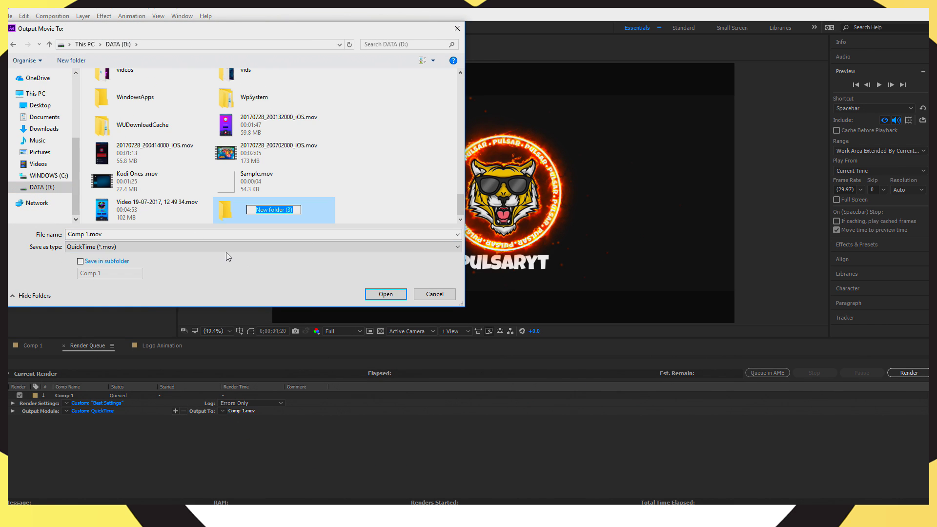
pyautogui.write('Pulsaryt')
pyautogui.press('Return')
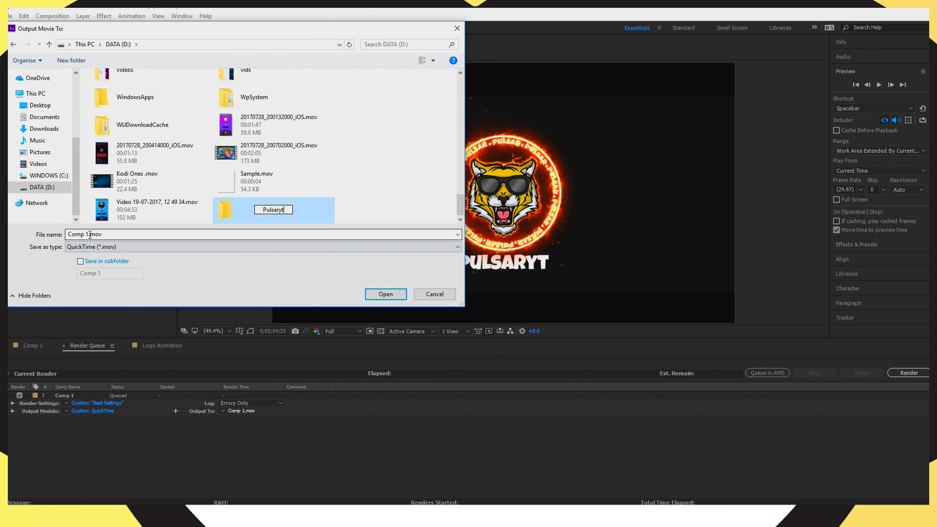
pyautogui.press('Return')
# - Name the output file Test 1.mov, save it, and start the render
pyautogui.click(87, 233)
pyautogui.hotkey('ctrl', 'a')
pyautogui.write('Test 1')
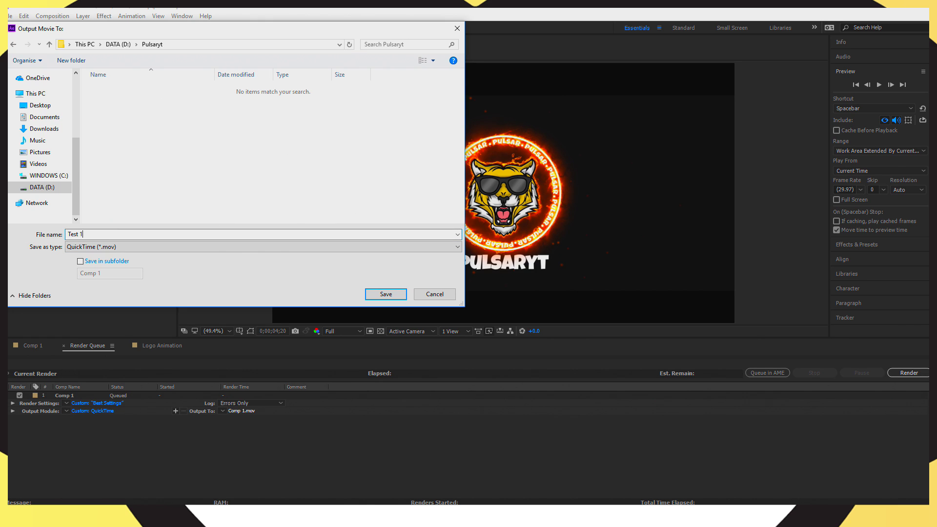
pyautogui.click(387, 295)
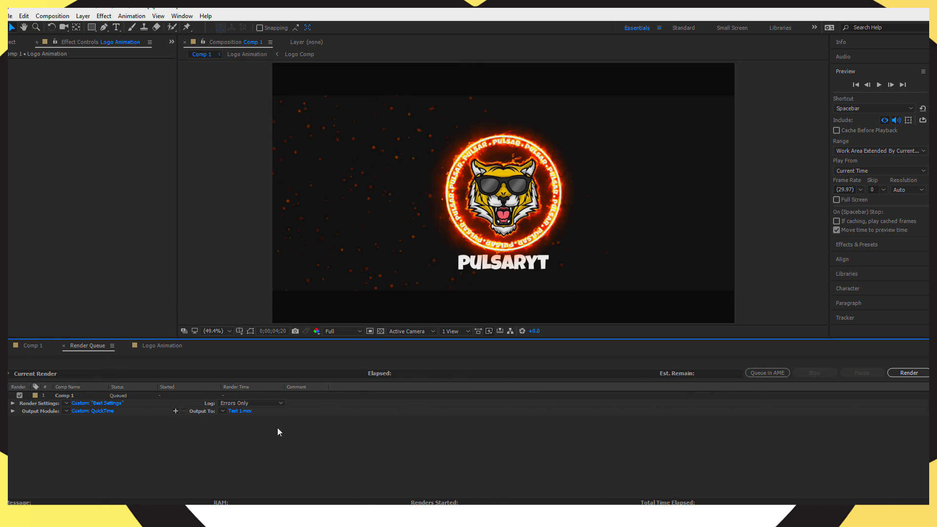
pyautogui.click(909, 373)
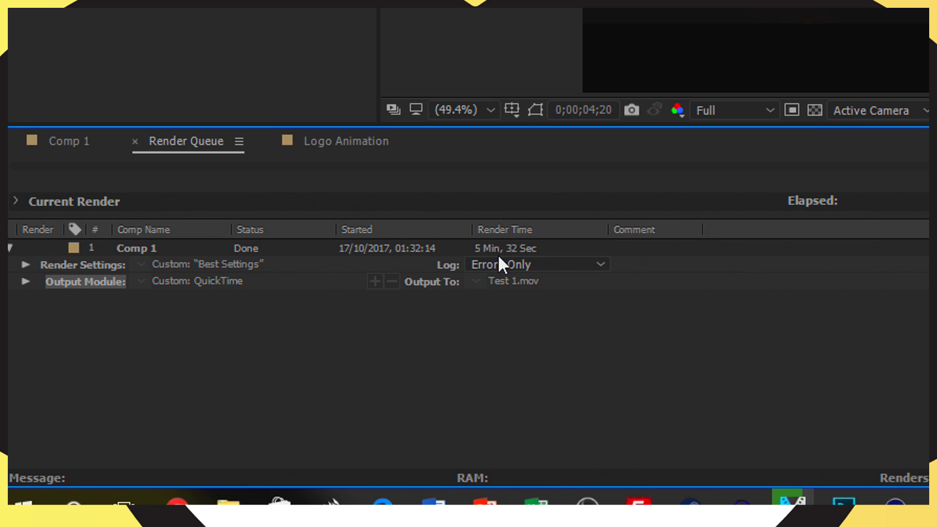
# - Delete the Done Comp 1 render item and return to the Comp 1 timeline
pyautogui.click(170, 249)
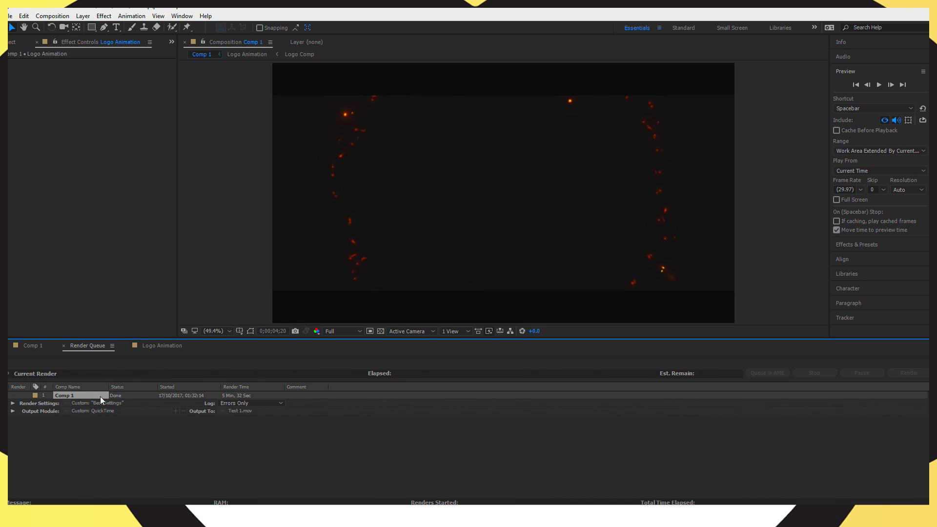
pyautogui.press('Delete')
pyautogui.click(30, 345)
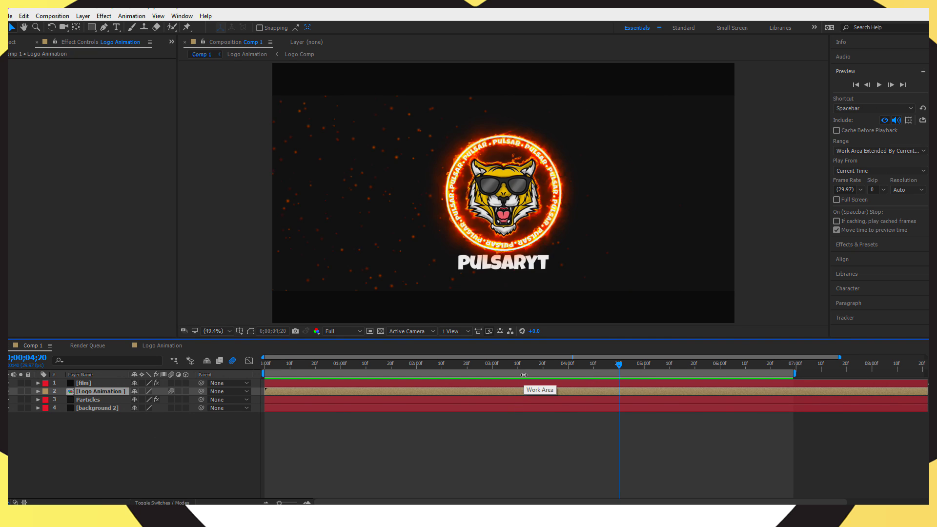
# - Add Comp 1 to the render queue, keeping Best Settings quality and Full resolution
pyautogui.click(52, 16)
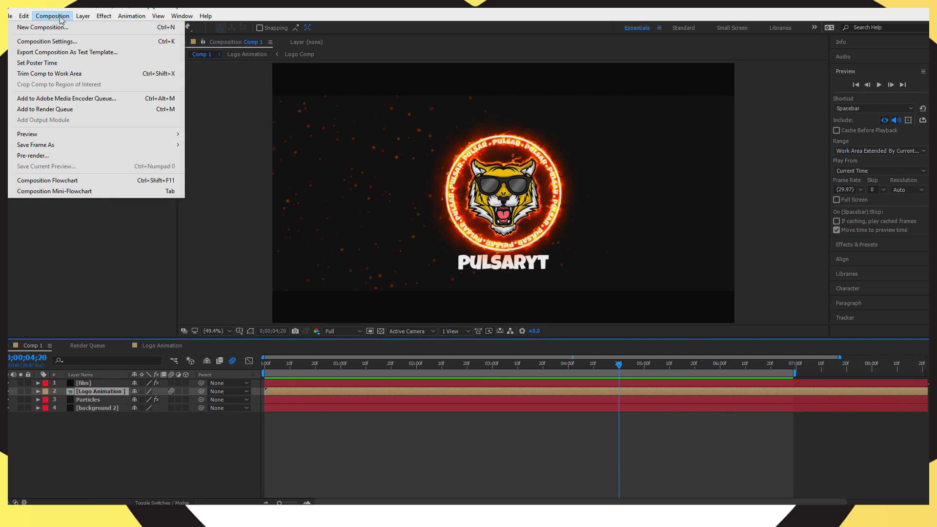
pyautogui.click(98, 110)
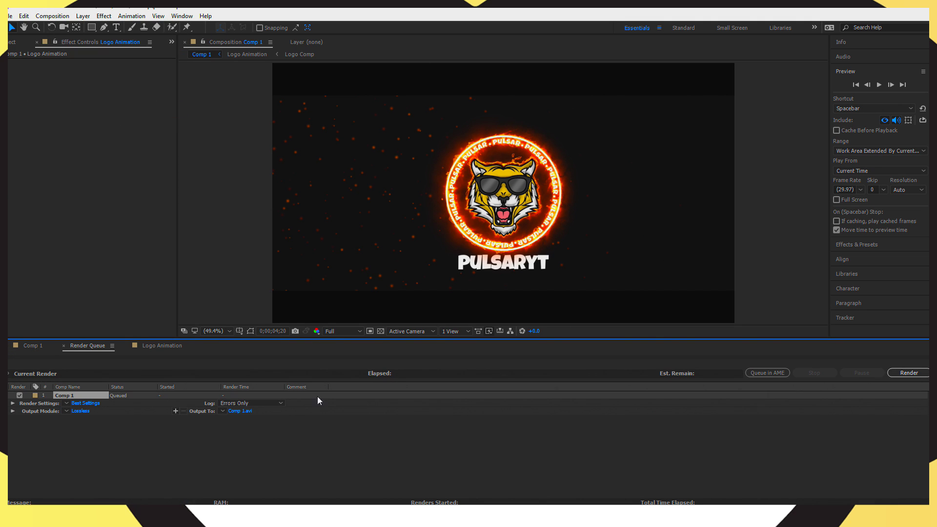
pyautogui.click(96, 402)
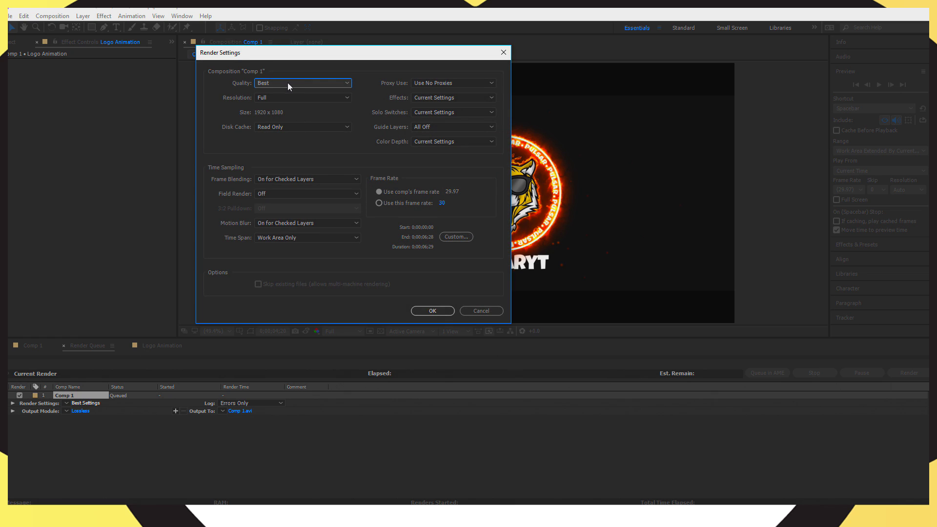
pyautogui.click(288, 83)
pyautogui.click(291, 84)
pyautogui.click(287, 98)
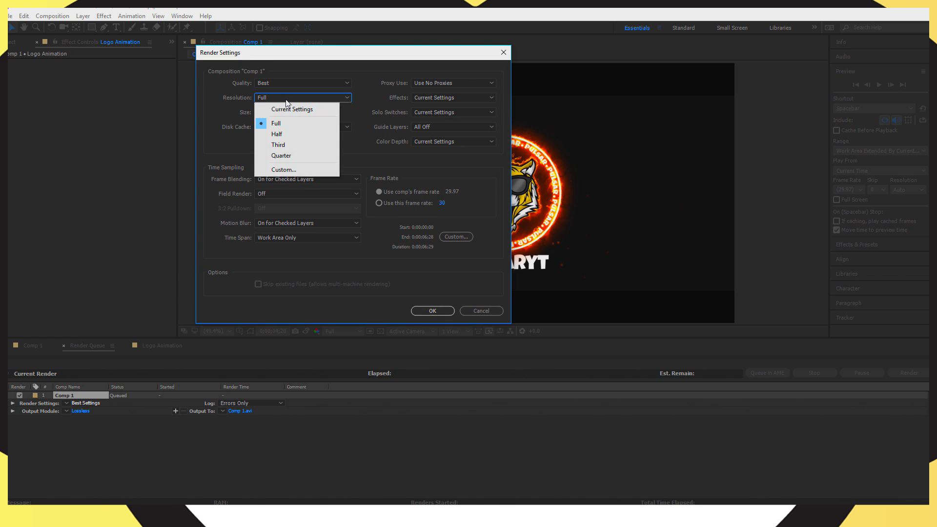
pyautogui.click(286, 99)
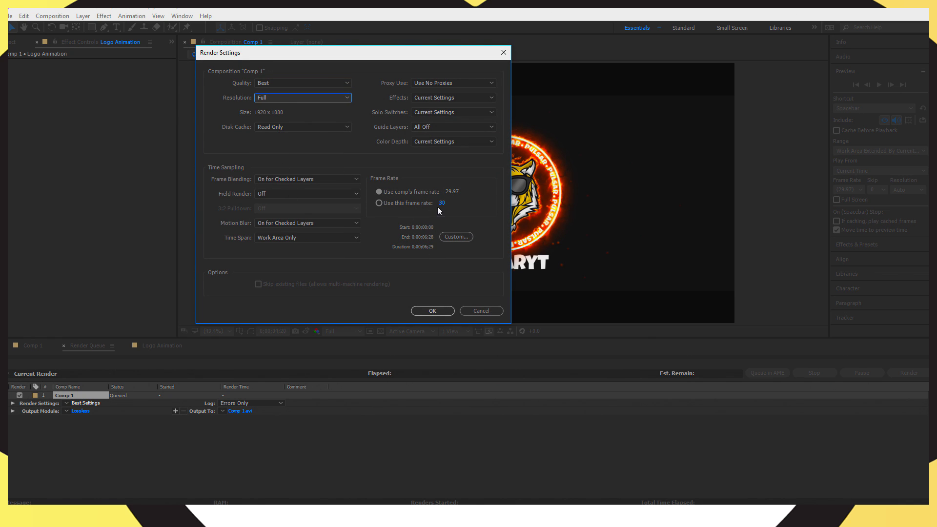
# - Set a custom render time span ending at 0;00;07;00 and confirm the render settings
pyautogui.click(448, 237)
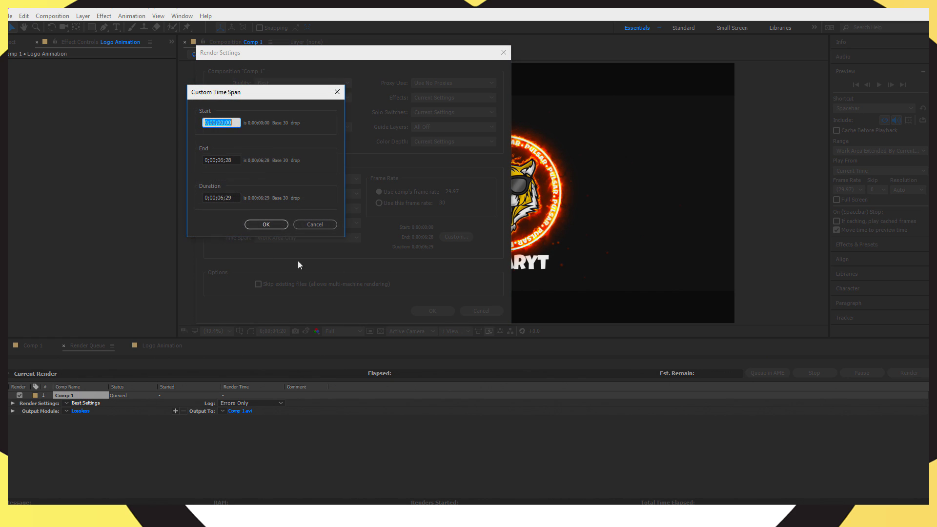
pyautogui.click(223, 160)
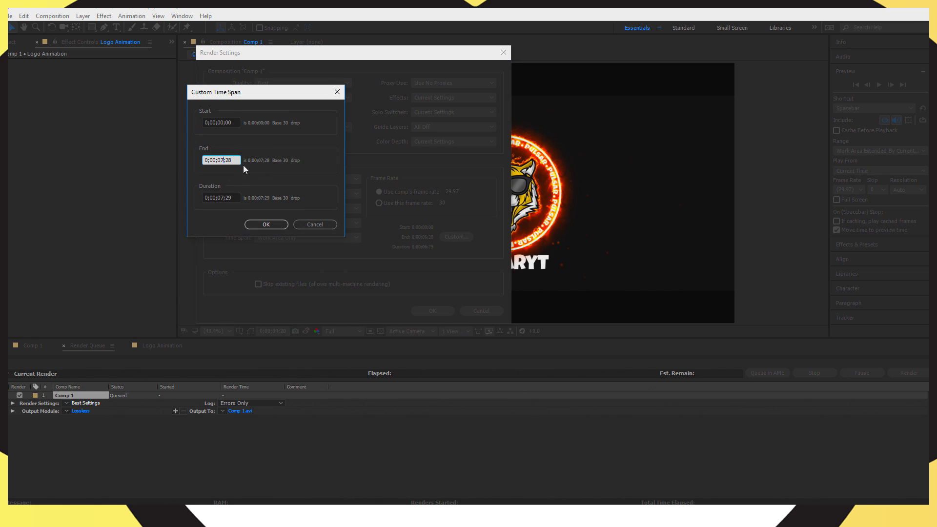
pyautogui.press('Delete')
pyautogui.press('Delete')
pyautogui.write('00')
pyautogui.click(255, 227)
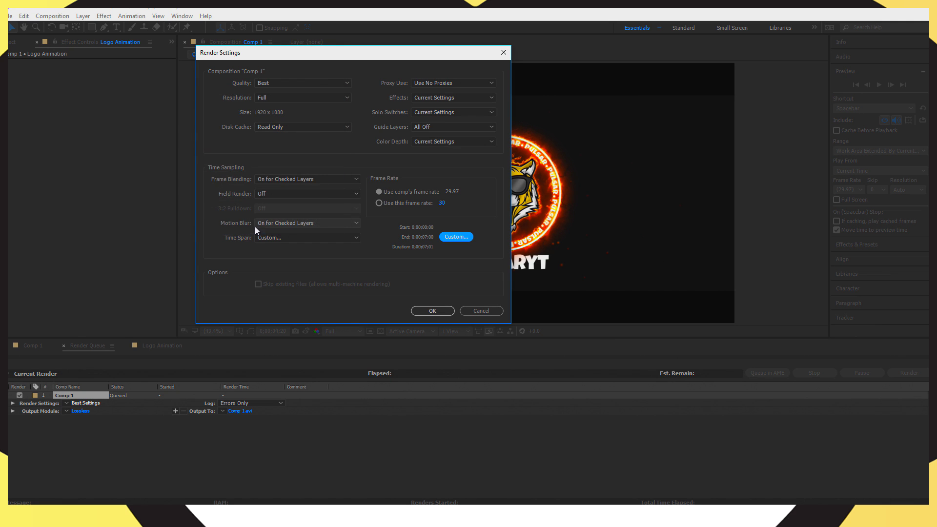
pyautogui.click(433, 311)
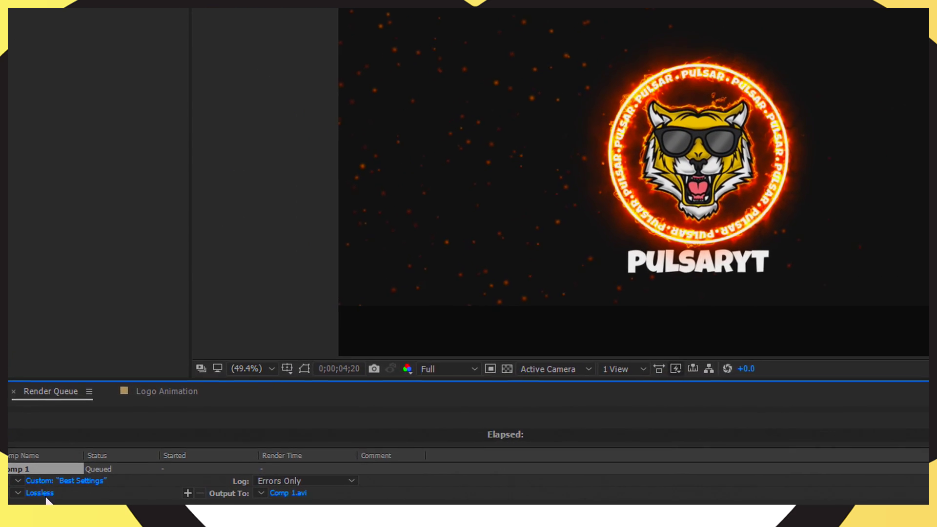
# - Set the output module format to JPEG Sequence with quality 3 (Medium)
pyautogui.click(68, 444)
pyautogui.click(300, 107)
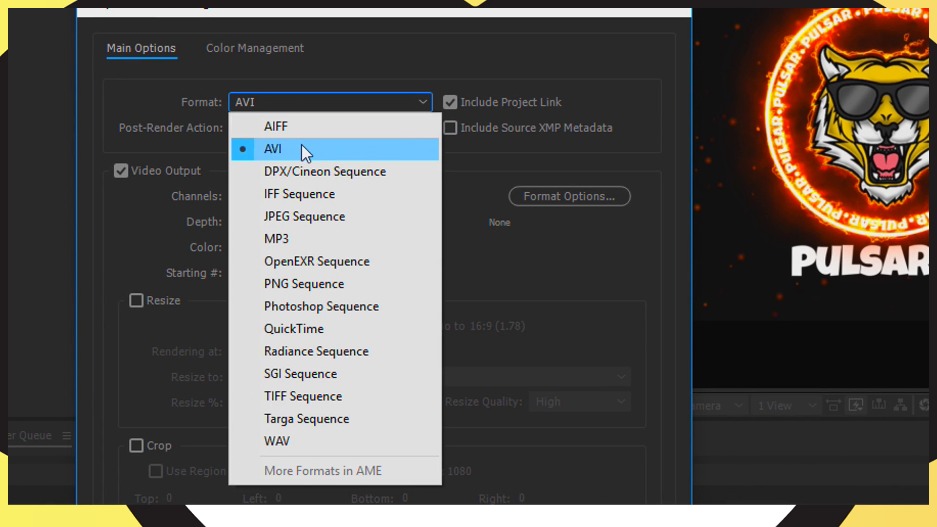
pyautogui.click(334, 216)
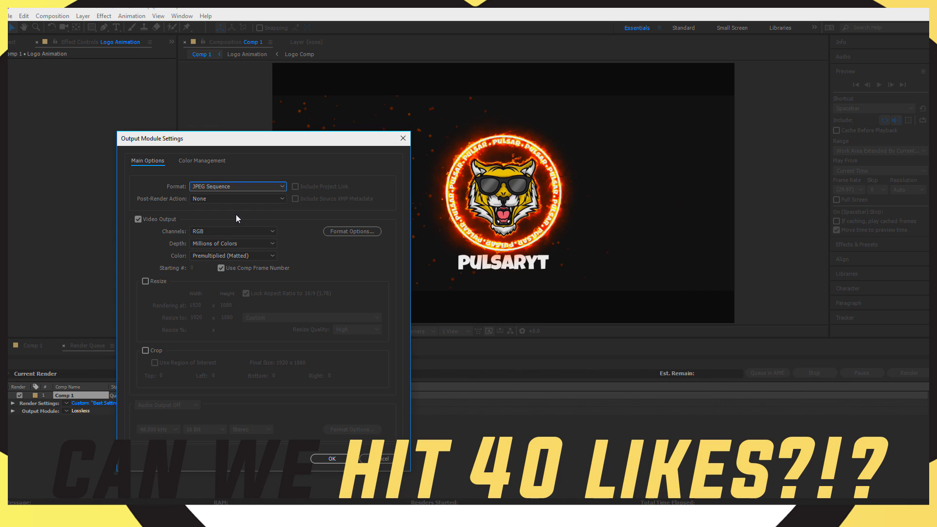
pyautogui.click(352, 231)
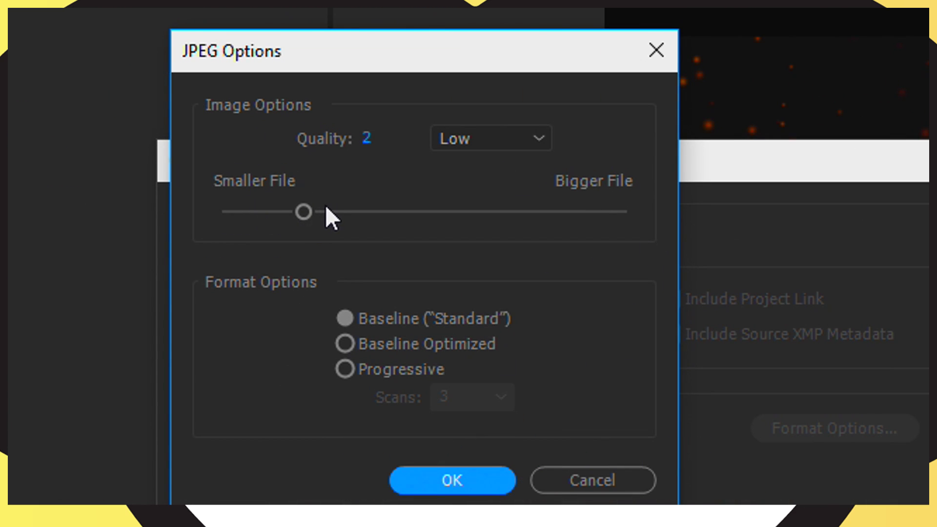
pyautogui.moveTo(326, 209); pyautogui.dragTo(345, 210)
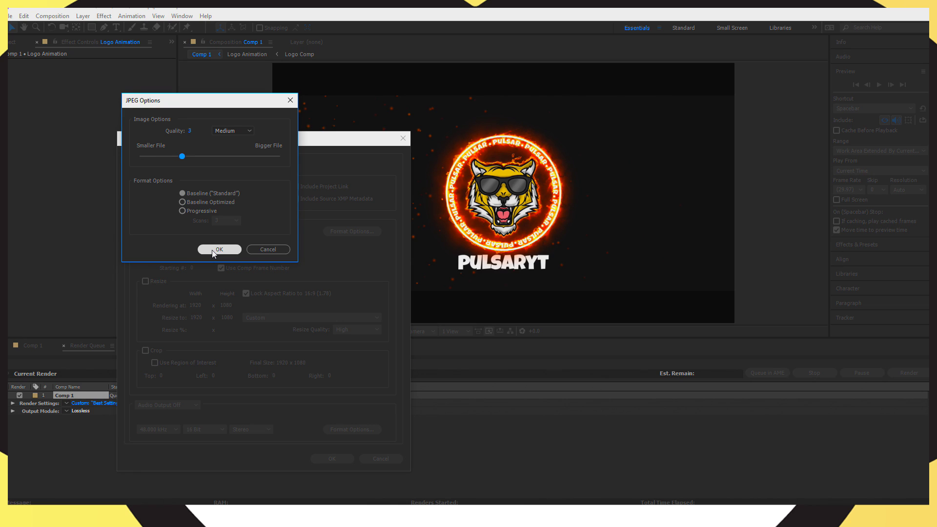
pyautogui.click(218, 249)
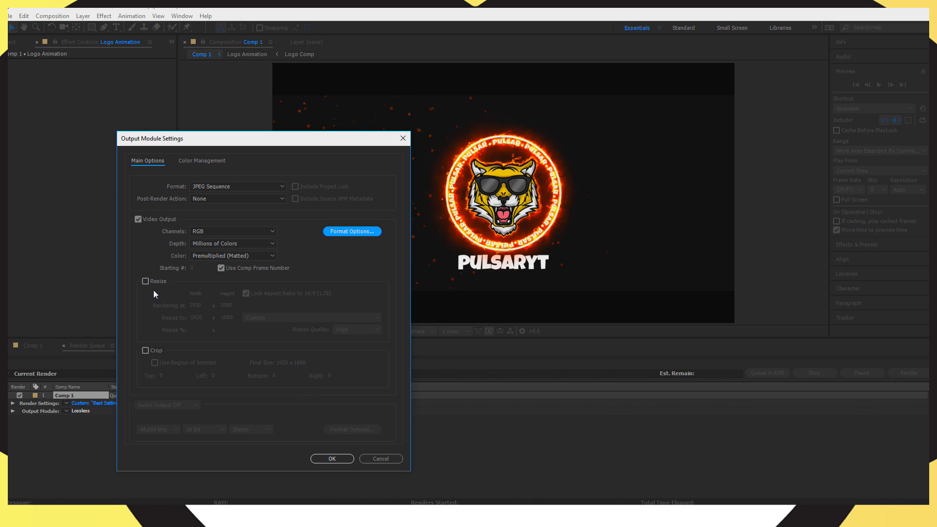
pyautogui.click(332, 458)
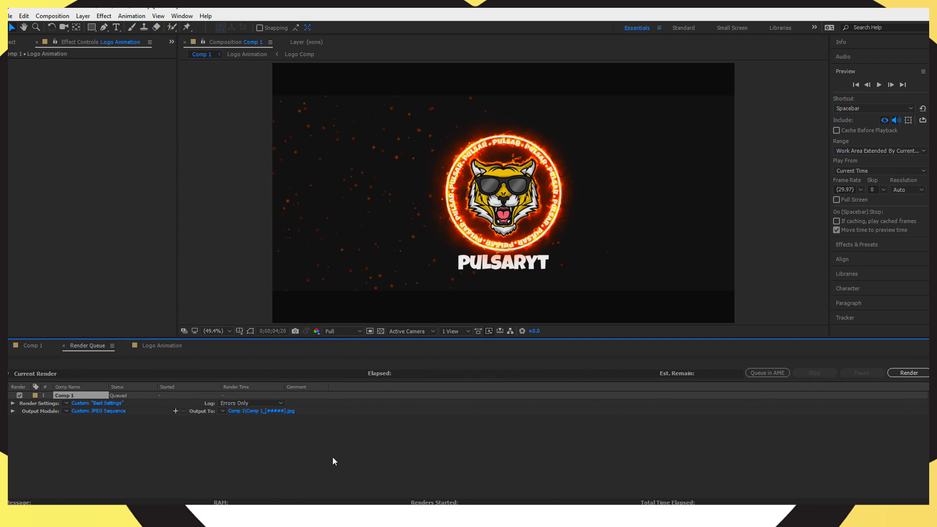
# - Create and open a new JPEG folder inside Pulsaryt for the rendered frames
pyautogui.click(246, 412)
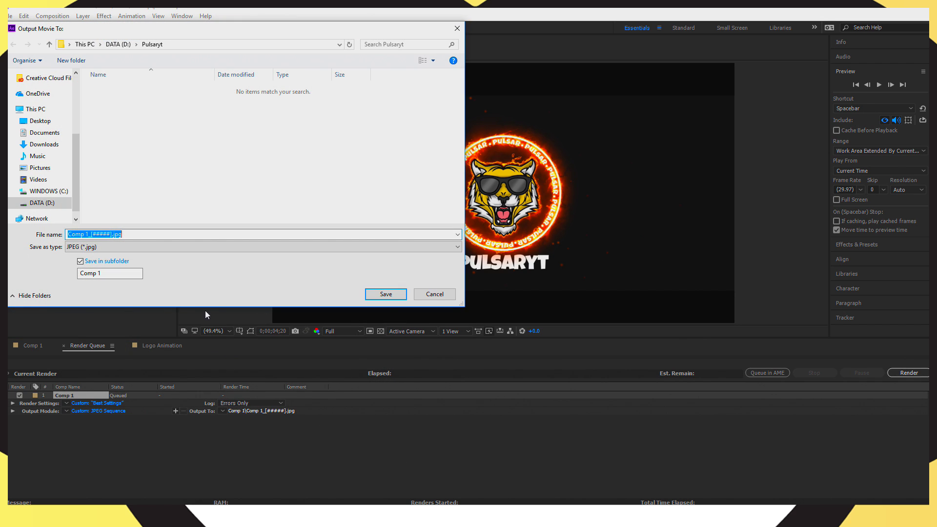
pyautogui.click(71, 60)
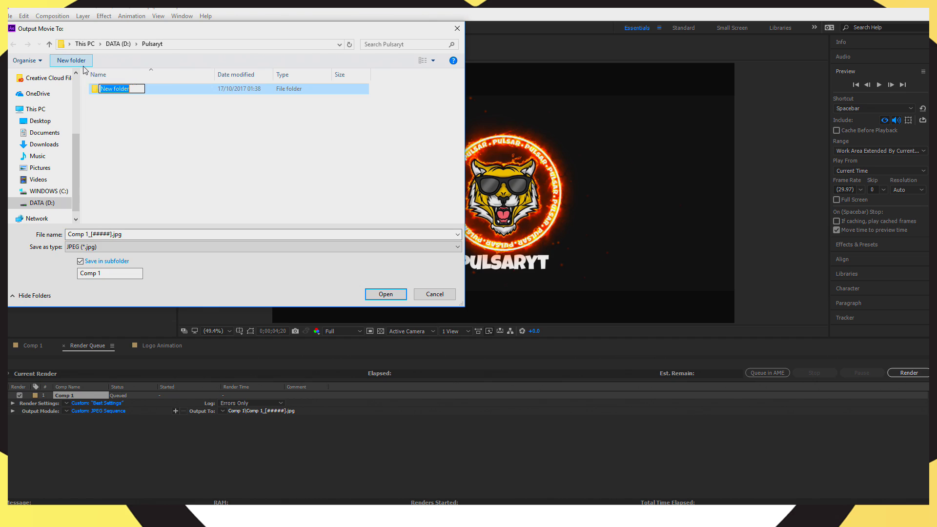
pyautogui.write('JPEG')
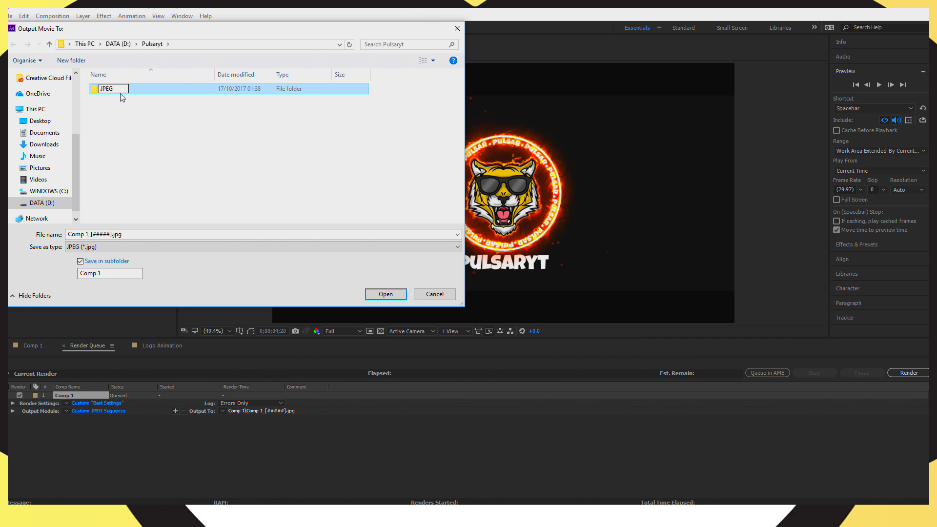
pyautogui.press('Return')
pyautogui.doubleClick(117, 90)
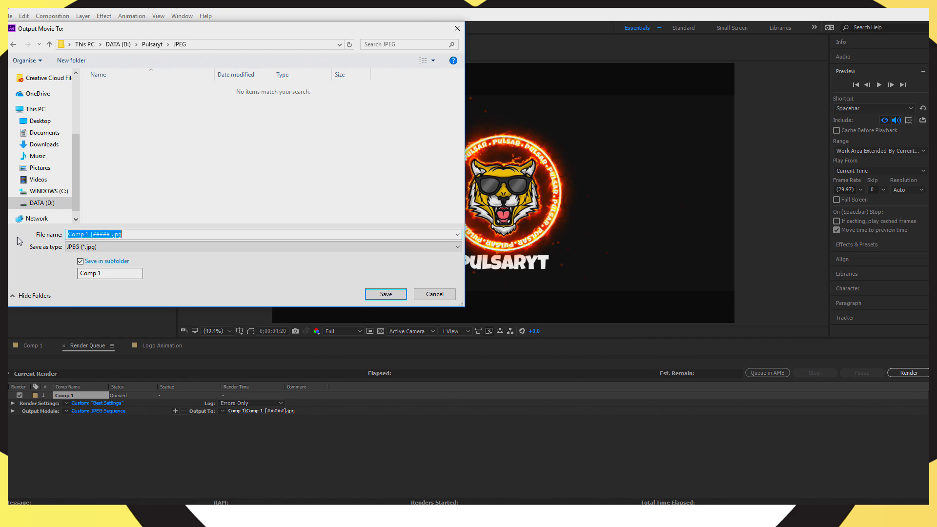
# - Name the output files TEST 2, save, and start rendering
pyautogui.write('TEST')
pyautogui.press('BackSpace')
pyautogui.press('BackSpace')
pyautogui.press('BackSpace')
pyautogui.press('BackSpace')
pyautogui.write('TEST 2')
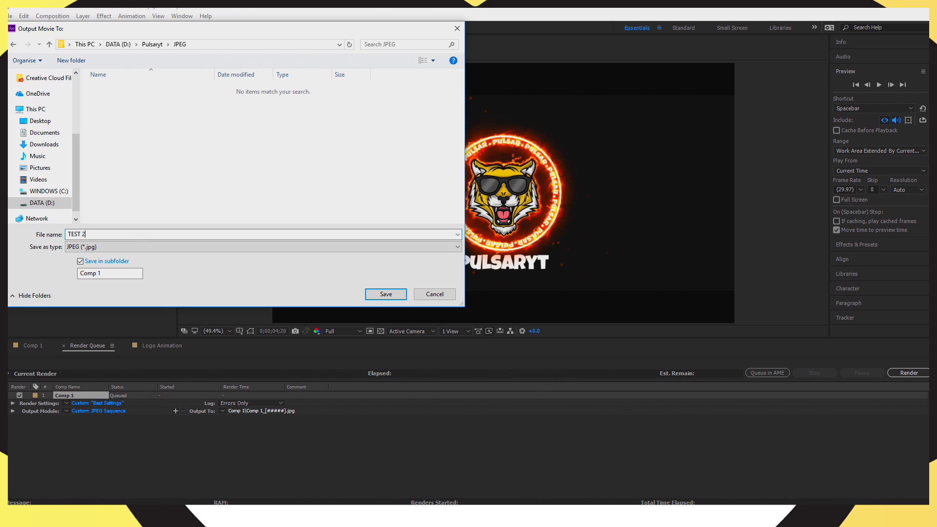
pyautogui.click(386, 294)
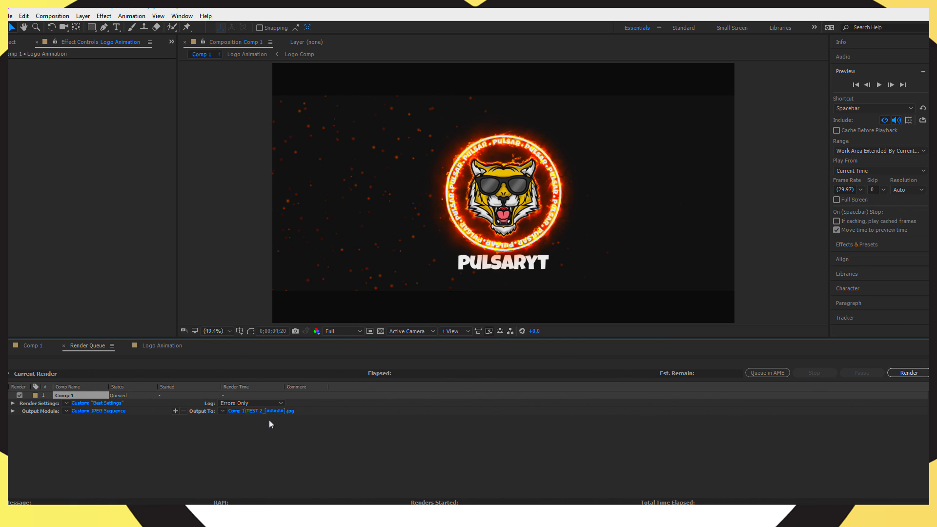
pyautogui.click(910, 372)
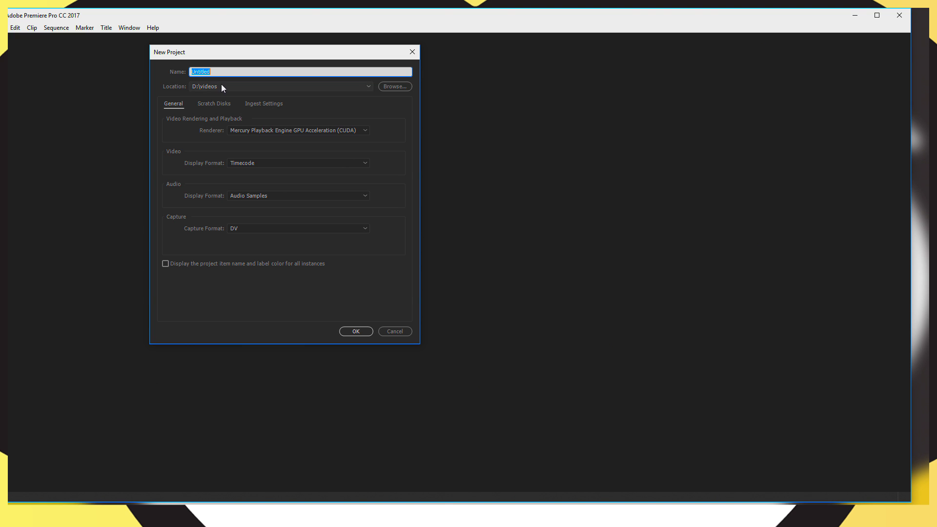
# - Enter PULSARYT as the new project name and right-click the empty project panel
pyautogui.write('PULSA')
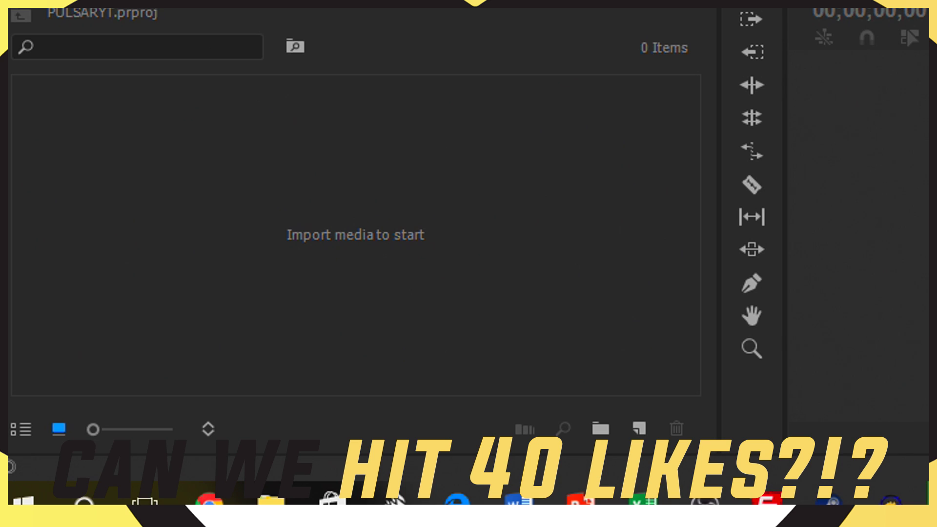
pyautogui.rightClick(355, 204)
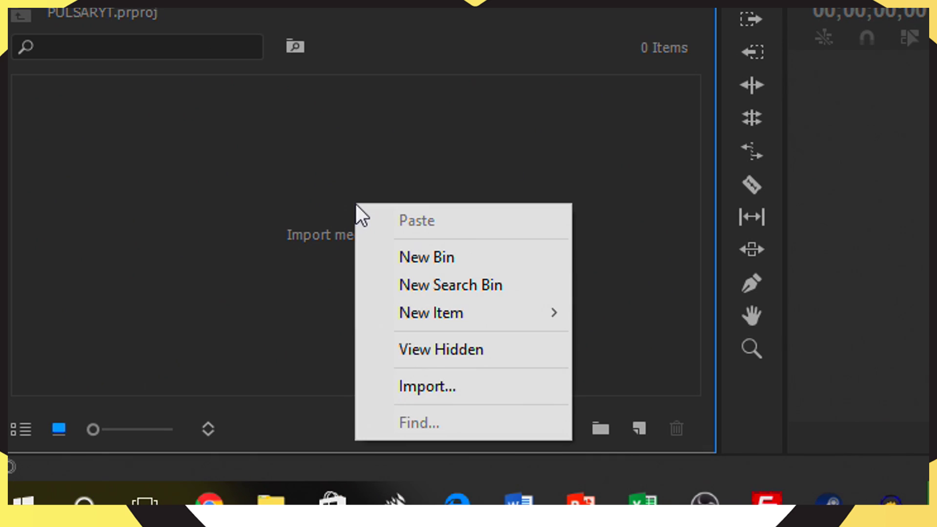
# - Import TEST 2_00000.jpg from D:\Pulsaryt\JPEG\Comp 1 as an image sequence
pyautogui.click(416, 387)
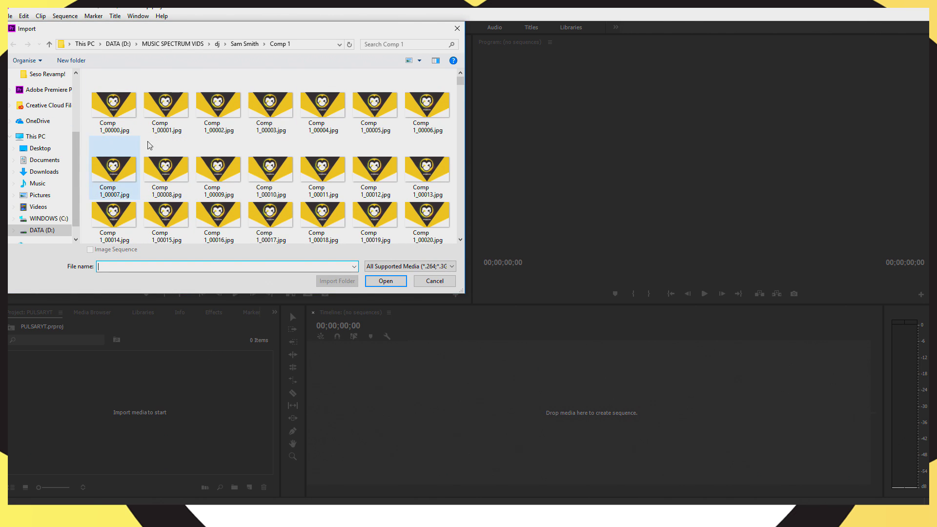
pyautogui.click(52, 232)
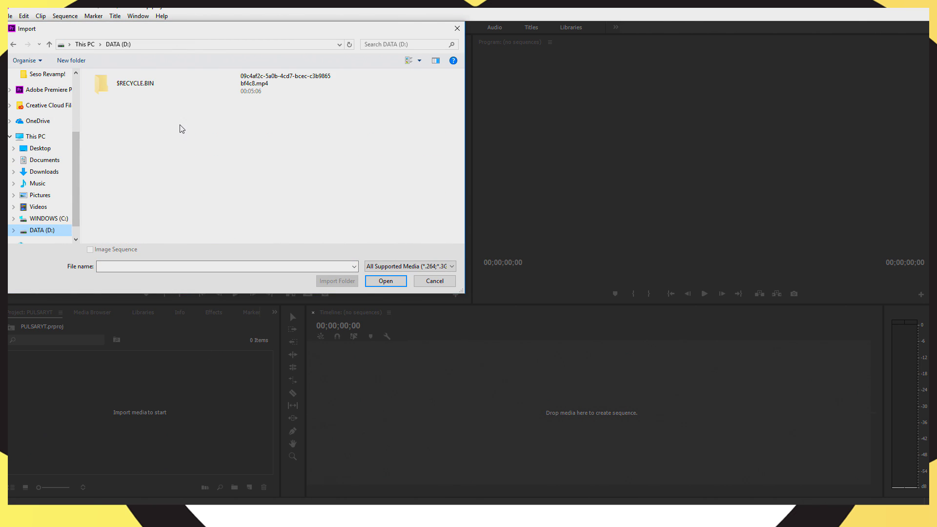
pyautogui.click(391, 44)
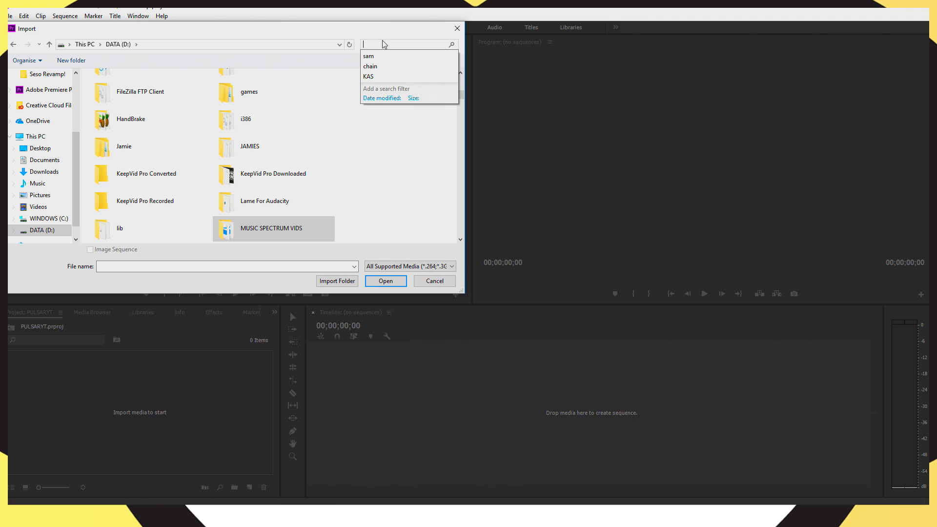
pyautogui.write('PULSAR')
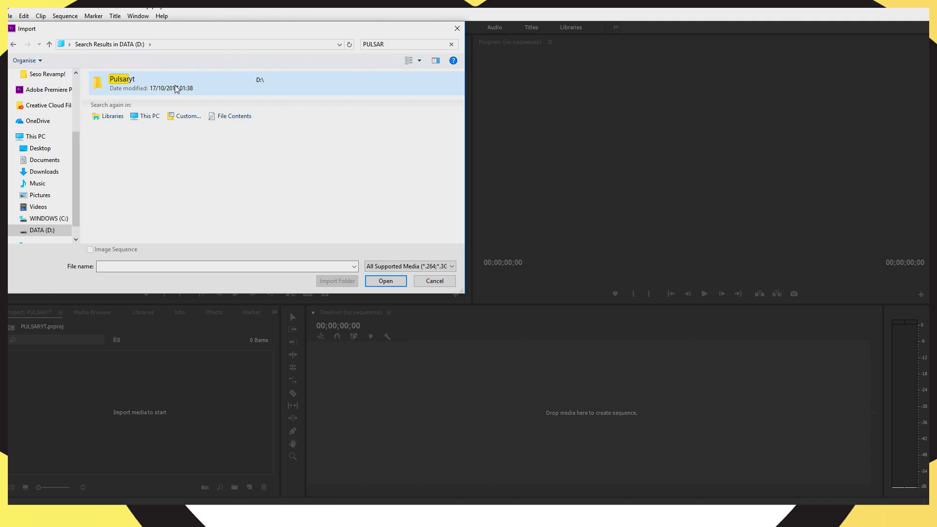
pyautogui.doubleClick(176, 89)
pyautogui.click(118, 108)
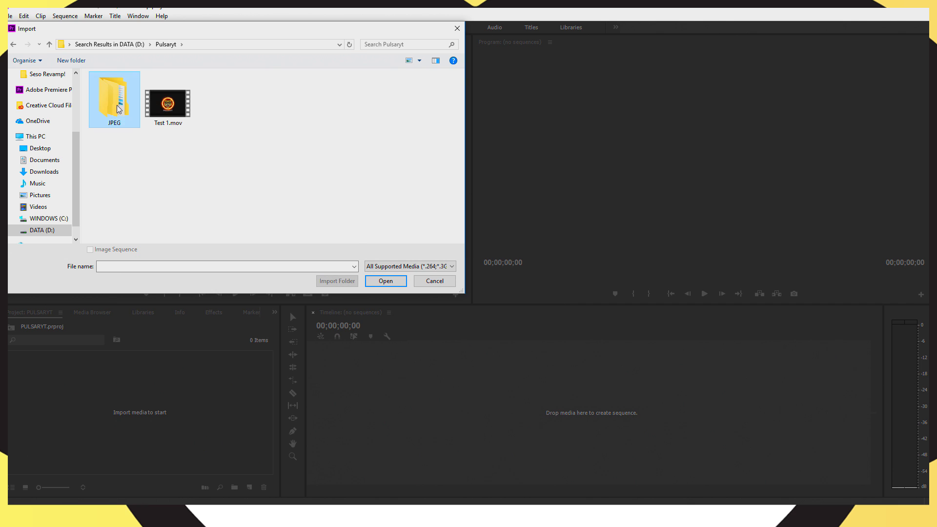
pyautogui.doubleClick(118, 109)
pyautogui.doubleClick(111, 90)
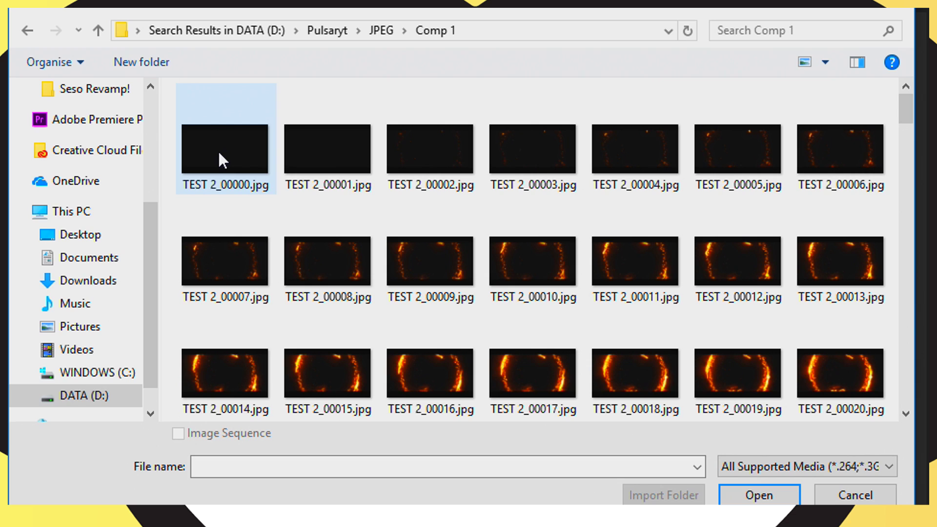
pyautogui.click(219, 155)
pyautogui.click(217, 433)
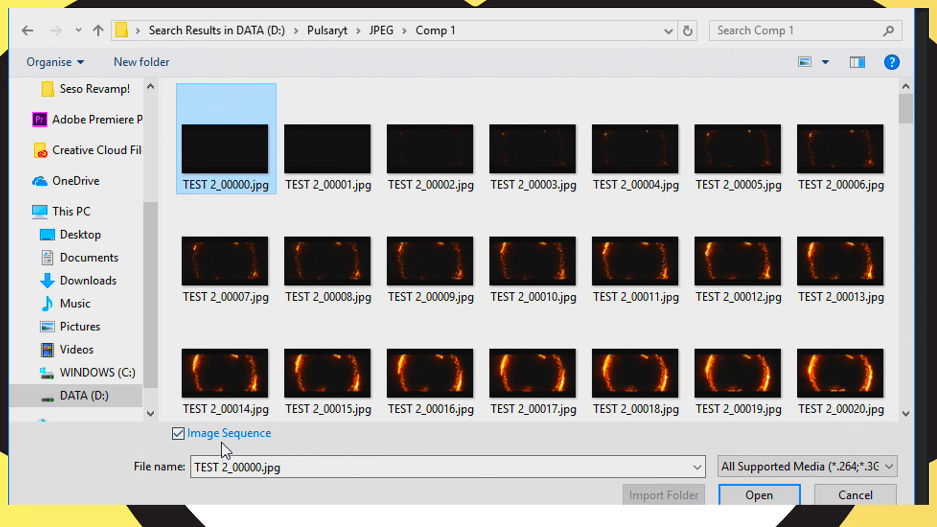
pyautogui.click(747, 496)
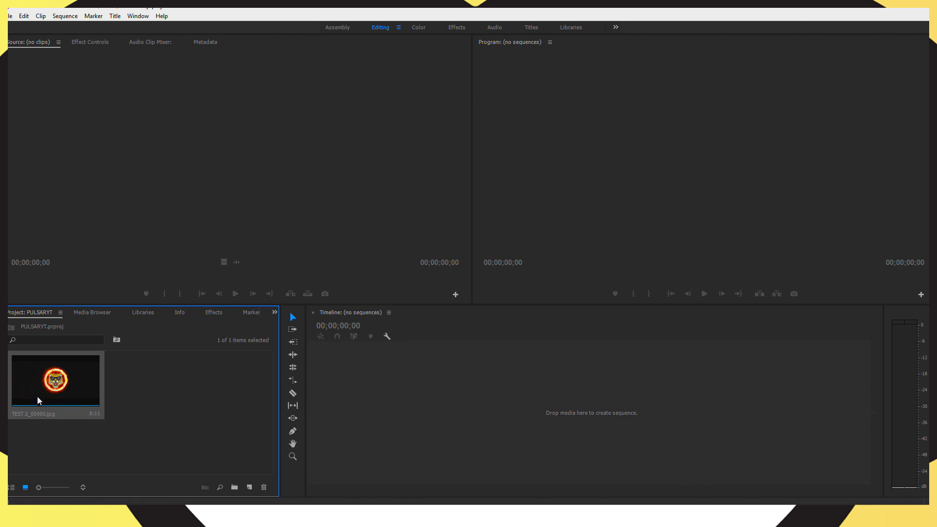
# - Create a TEST 2_00000 sequence from the clip and set its duration to 00:00:07:00
pyautogui.moveTo(51, 396); pyautogui.dragTo(371, 400)
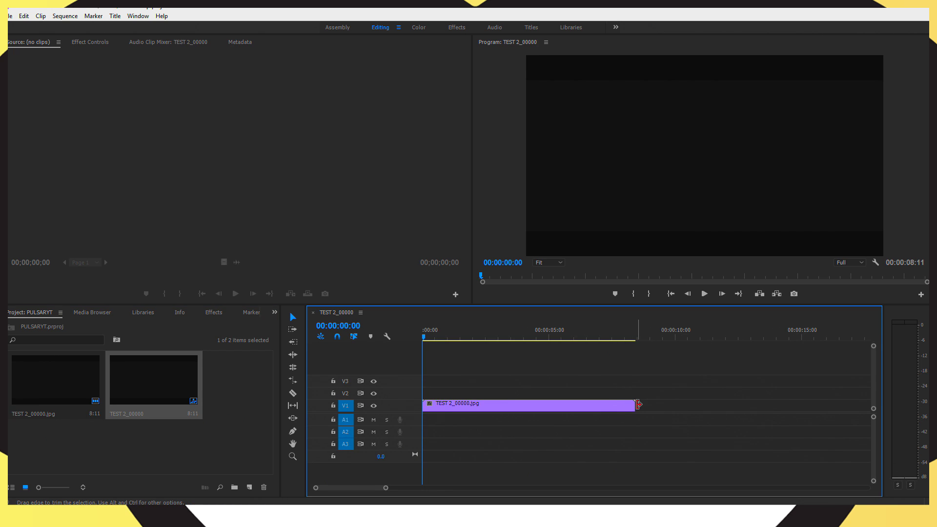
pyautogui.rightClick(504, 404)
pyautogui.click(544, 325)
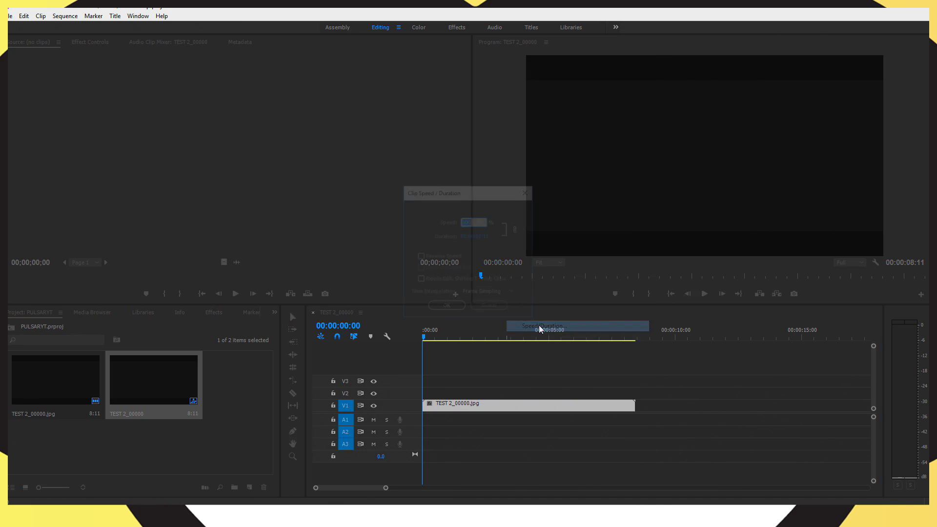
pyautogui.click(480, 238)
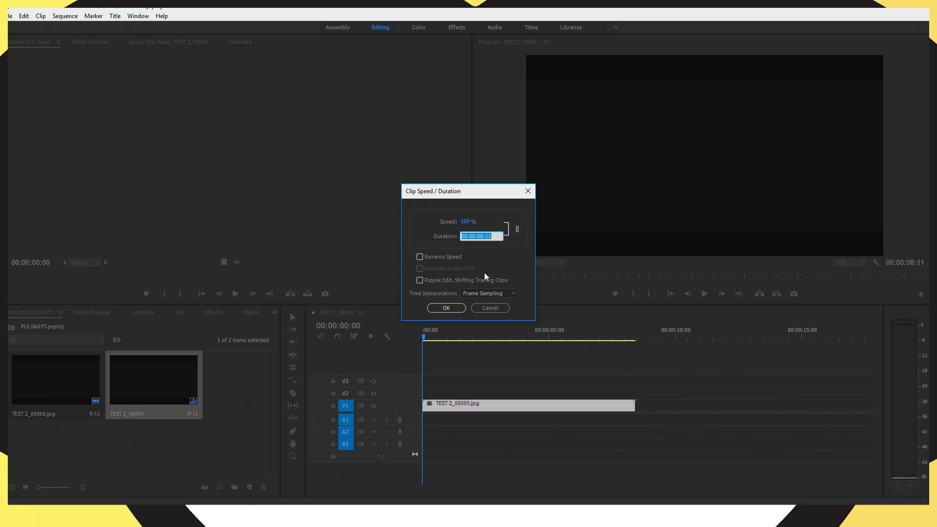
pyautogui.click(482, 235)
pyautogui.click(494, 233)
pyautogui.press('BackSpace')
pyautogui.click(446, 308)
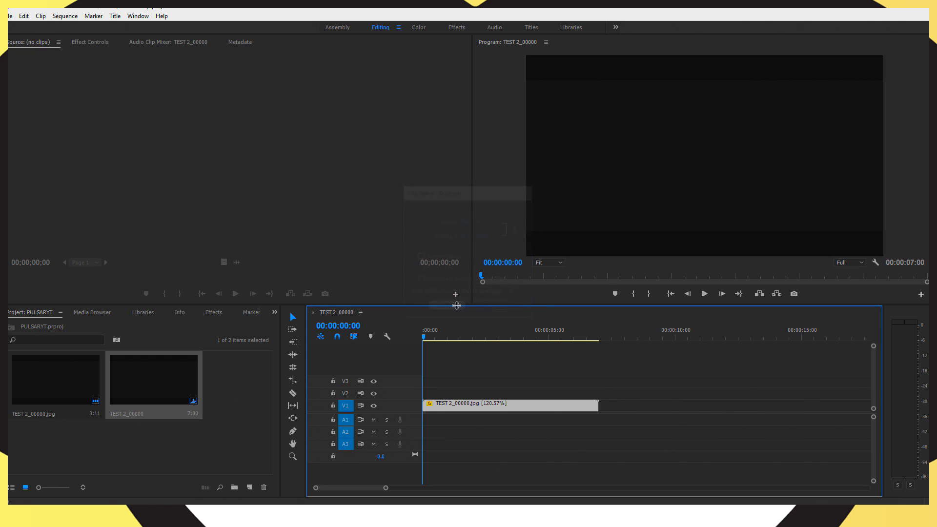
# - Play back the retimed sequence to review the fire-ring PULSARYT intro
pyautogui.click(705, 294)
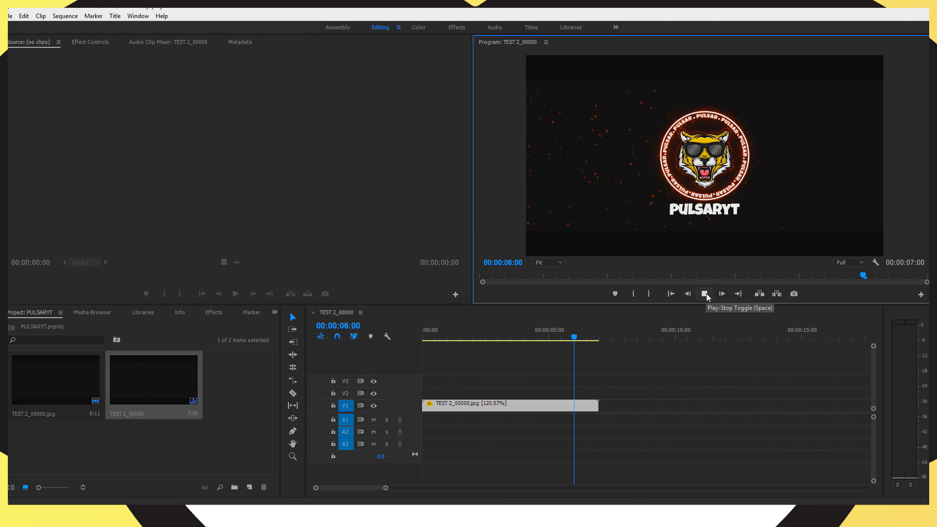
pyautogui.click(435, 333)
pyautogui.click(10, 15)
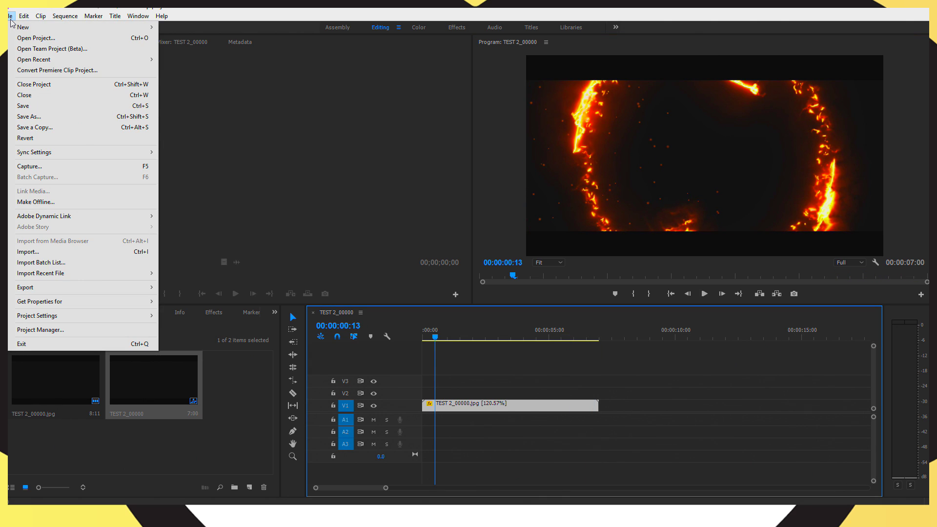
# - Set up a QuickTime media export with the NTSC DV Widescreen 24p preset
pyautogui.moveTo(68, 288)
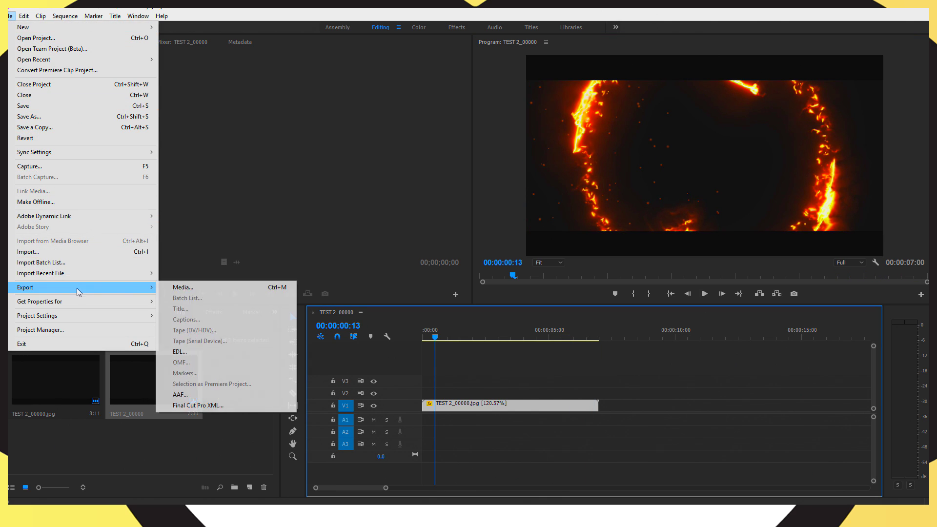
pyautogui.click(195, 289)
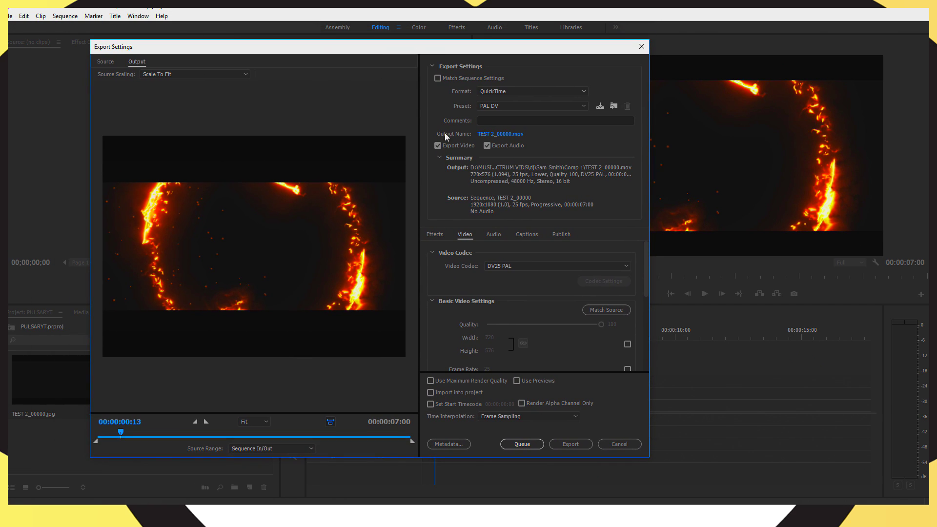
pyautogui.click(498, 91)
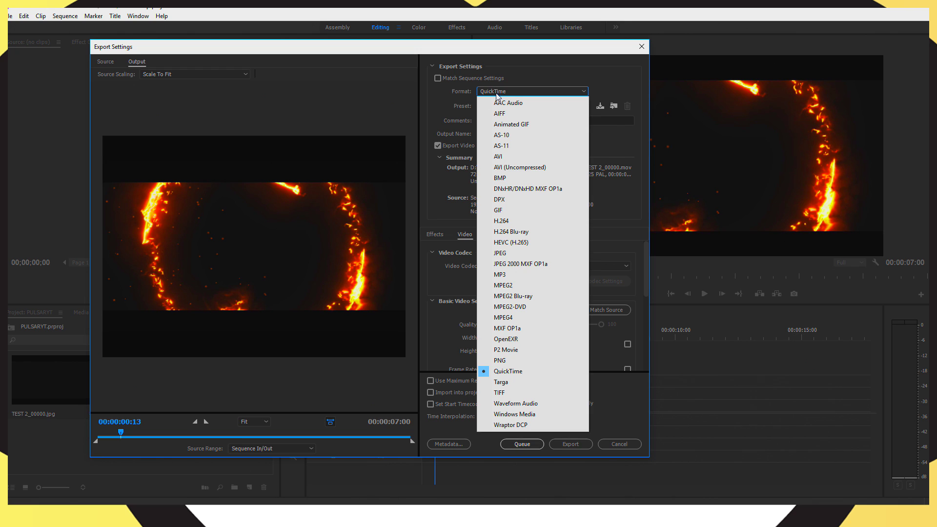
pyautogui.click(497, 92)
pyautogui.click(501, 108)
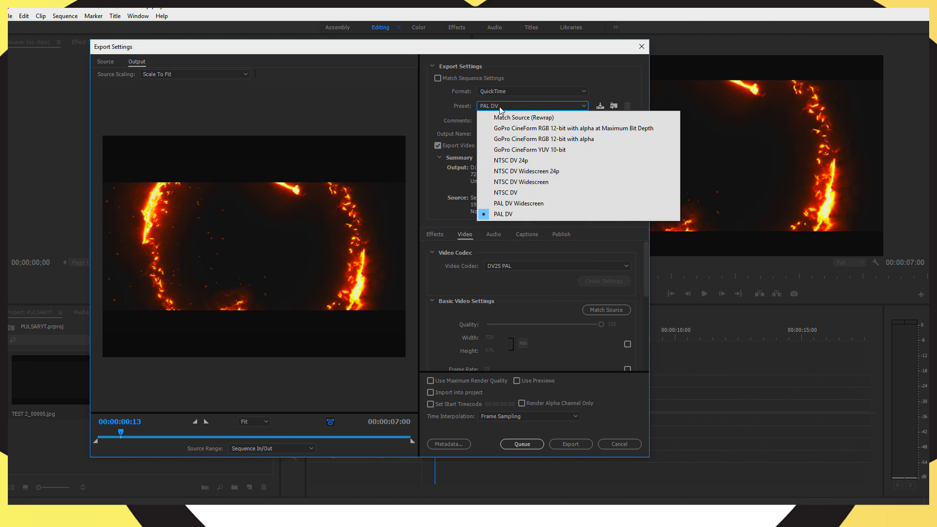
pyautogui.click(512, 172)
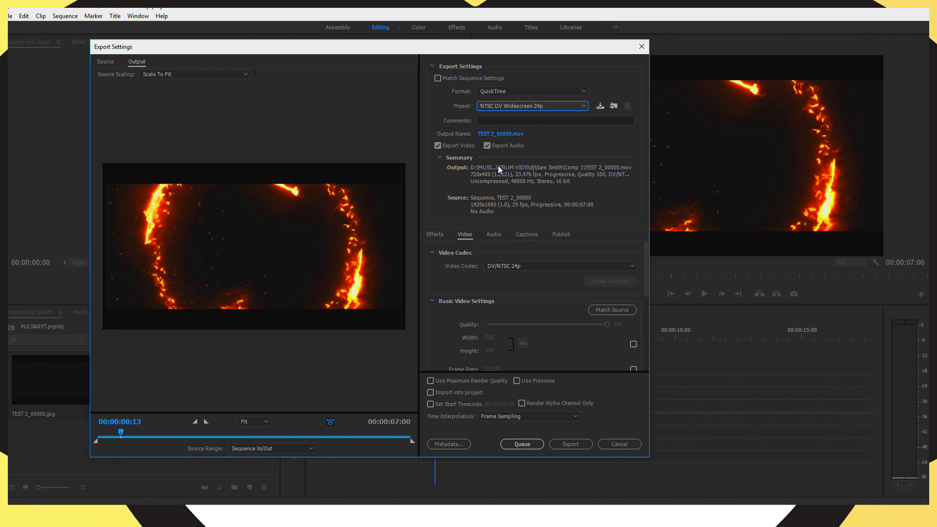
# - Save the output file TEST 2_00000.mov into the D:\Pulsaryt folder
pyautogui.click(511, 135)
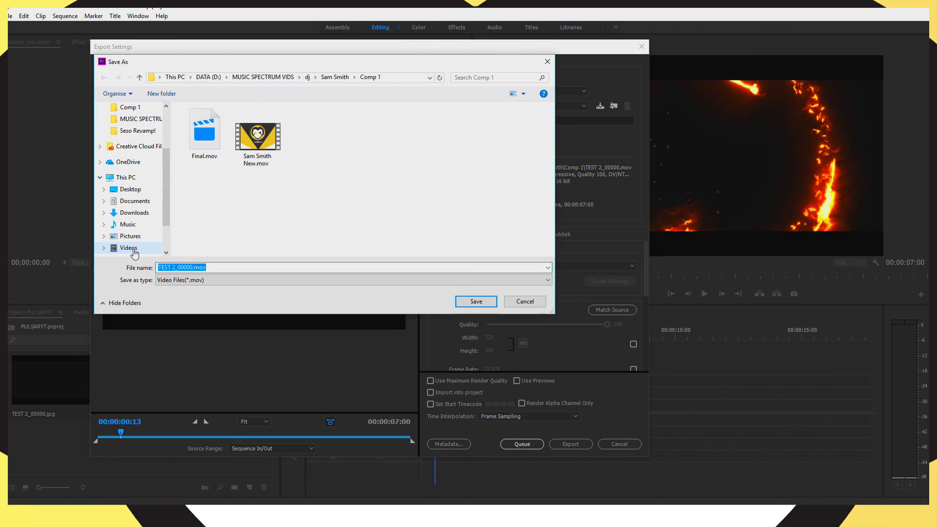
pyautogui.scroll(-2, 168, 218)
pyautogui.click(132, 220)
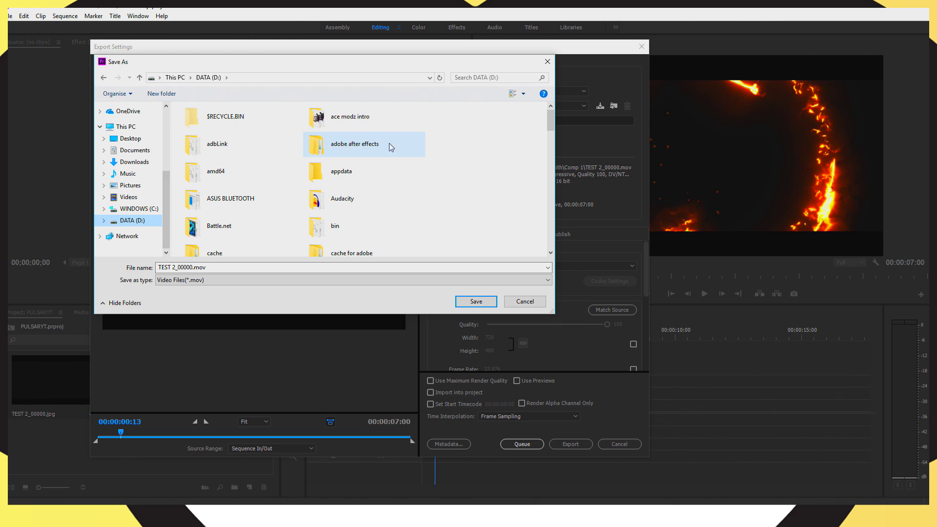
pyautogui.click(489, 78)
pyautogui.write('PULSAR')
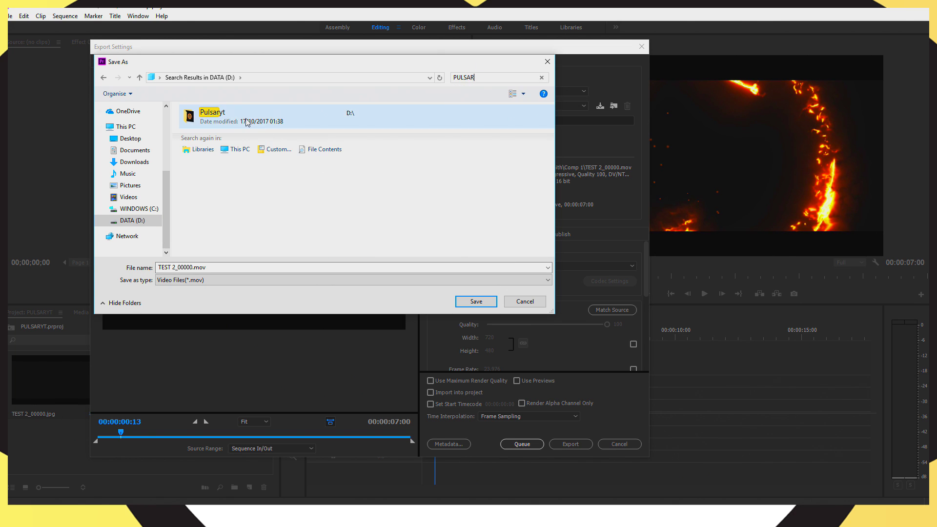
pyautogui.doubleClick(246, 122)
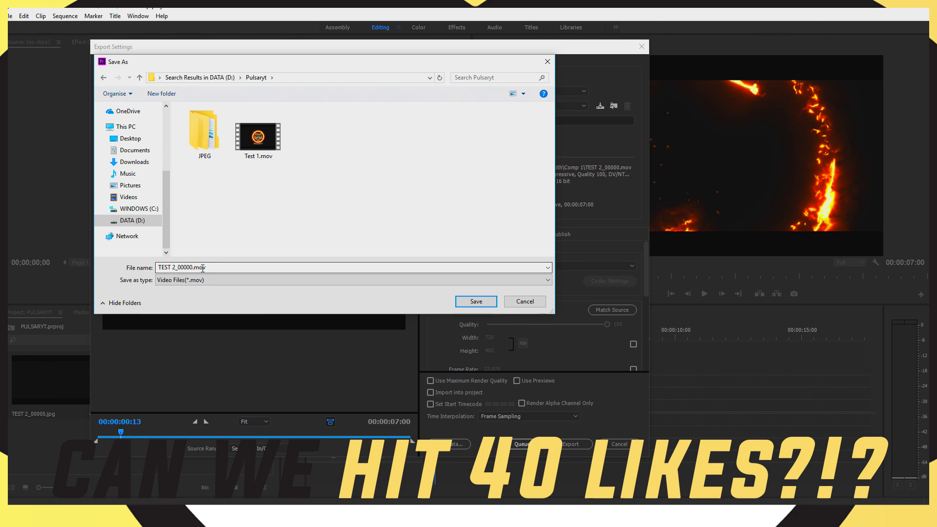
pyautogui.click(481, 301)
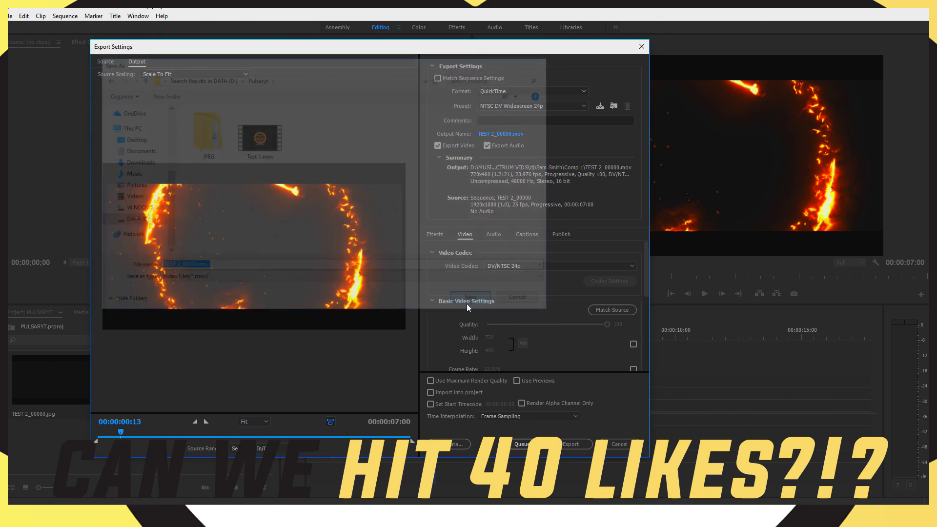
# - Export with H.264 codec, Match Source resolution and a 30 fps frame rate
pyautogui.click(512, 264)
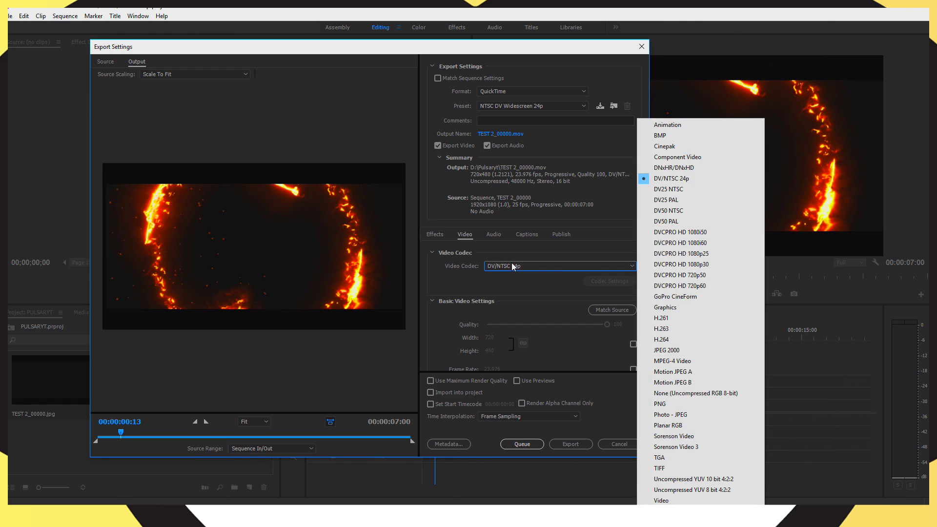
pyautogui.click(662, 339)
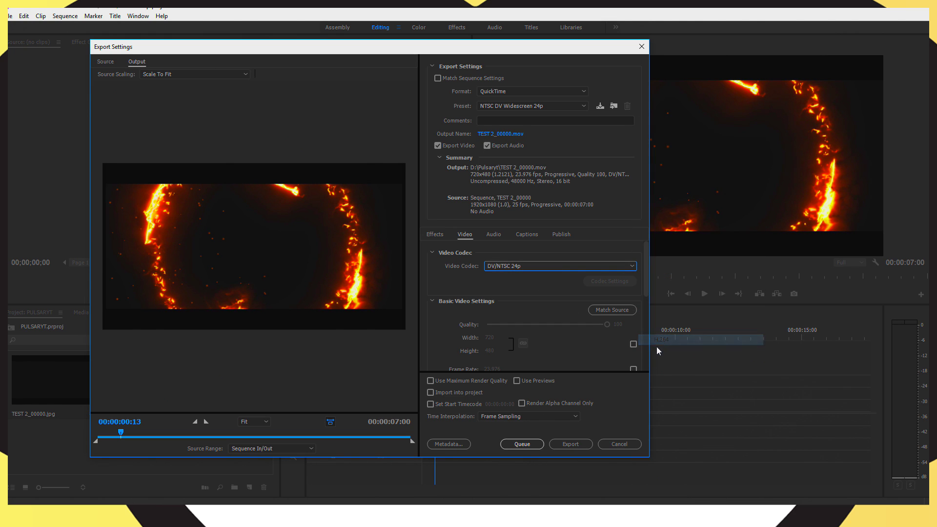
pyautogui.click(596, 309)
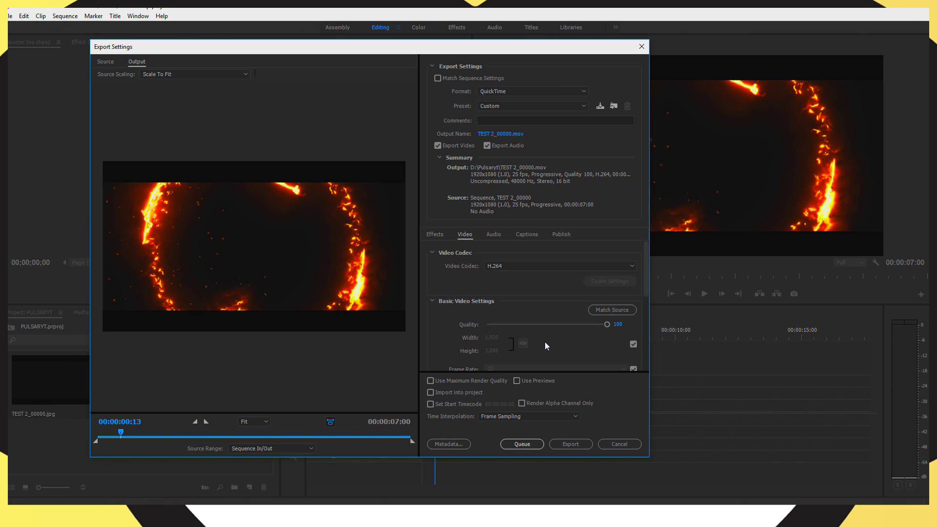
pyautogui.scroll(-1, 557, 344)
pyautogui.click(633, 331)
pyautogui.click(619, 331)
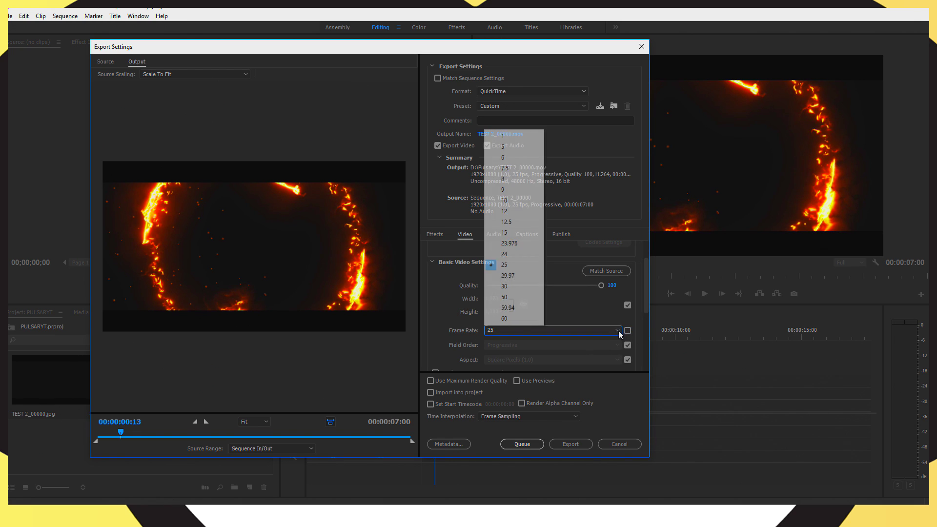
pyautogui.click(515, 288)
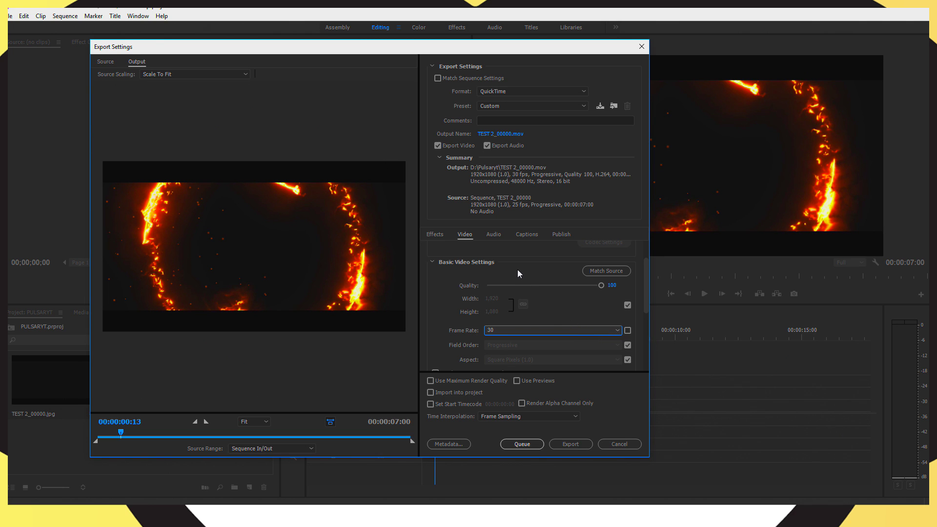
pyautogui.click(572, 444)
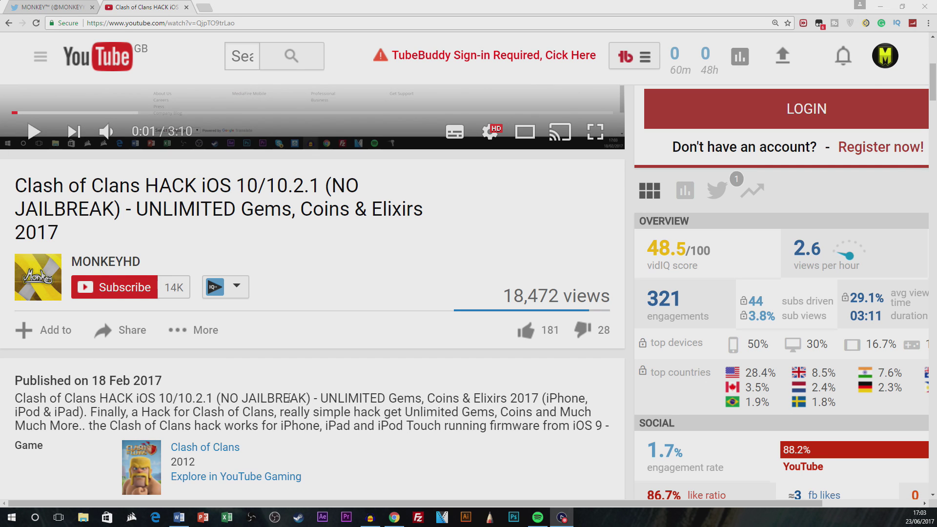
# - Like the YouTube video, subscribe to the channel, and enable all its notifications
pyautogui.click(526, 330)
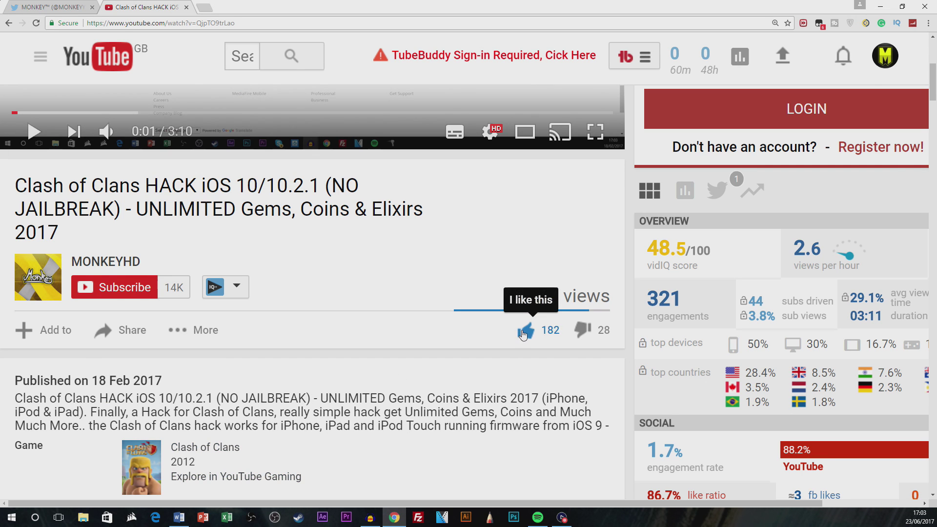
pyautogui.click(88, 287)
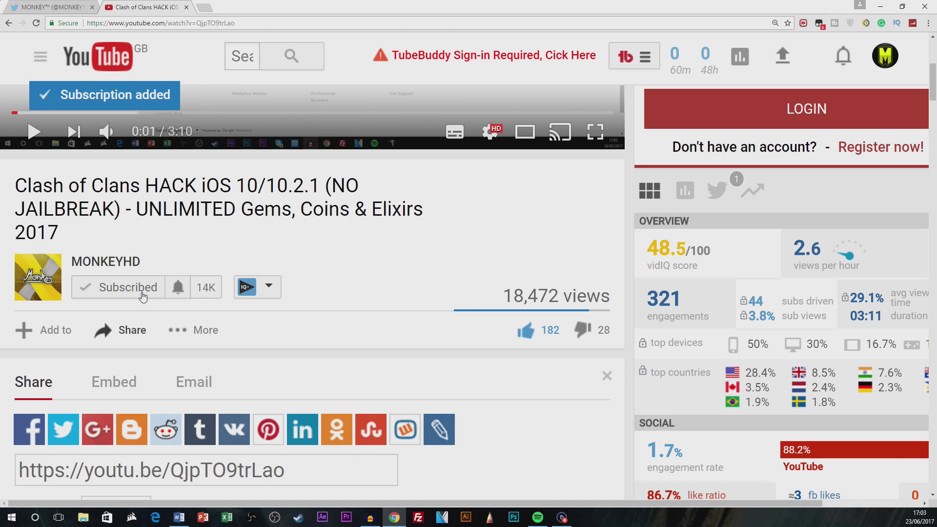
pyautogui.click(177, 288)
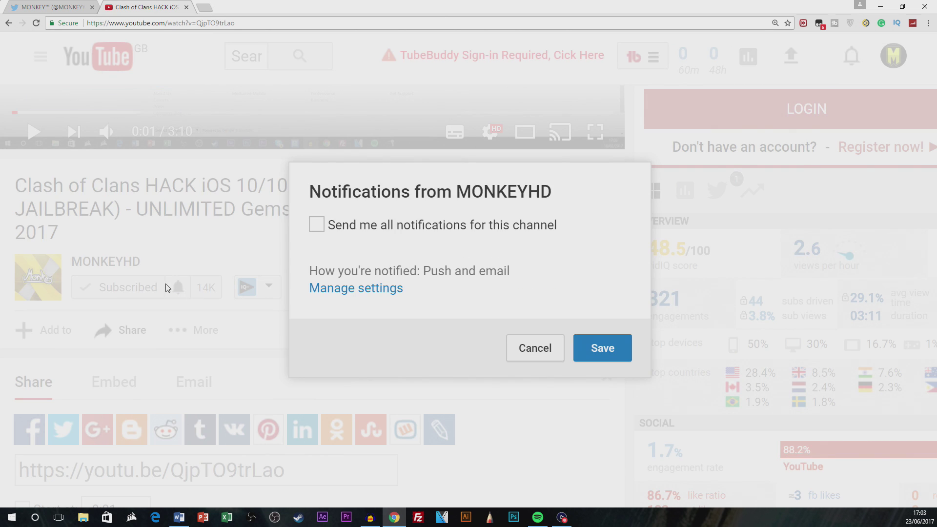
pyautogui.click(593, 348)
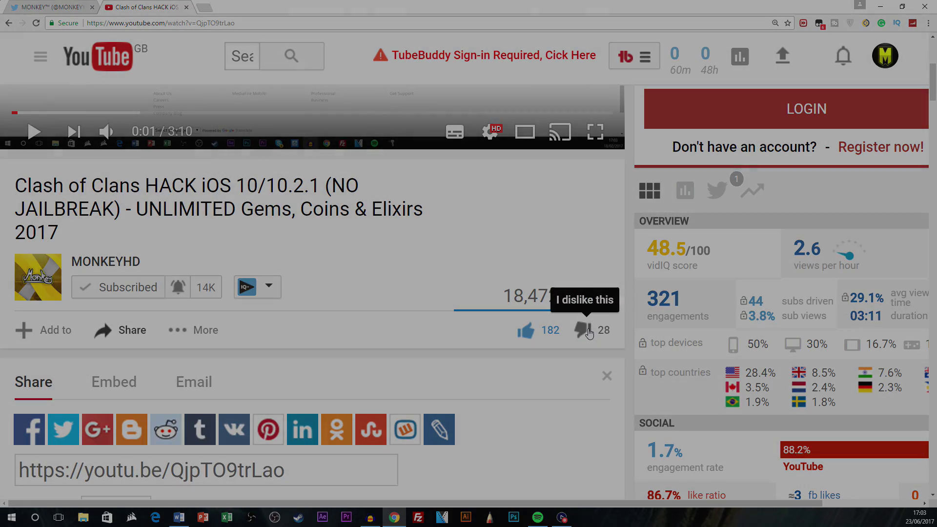